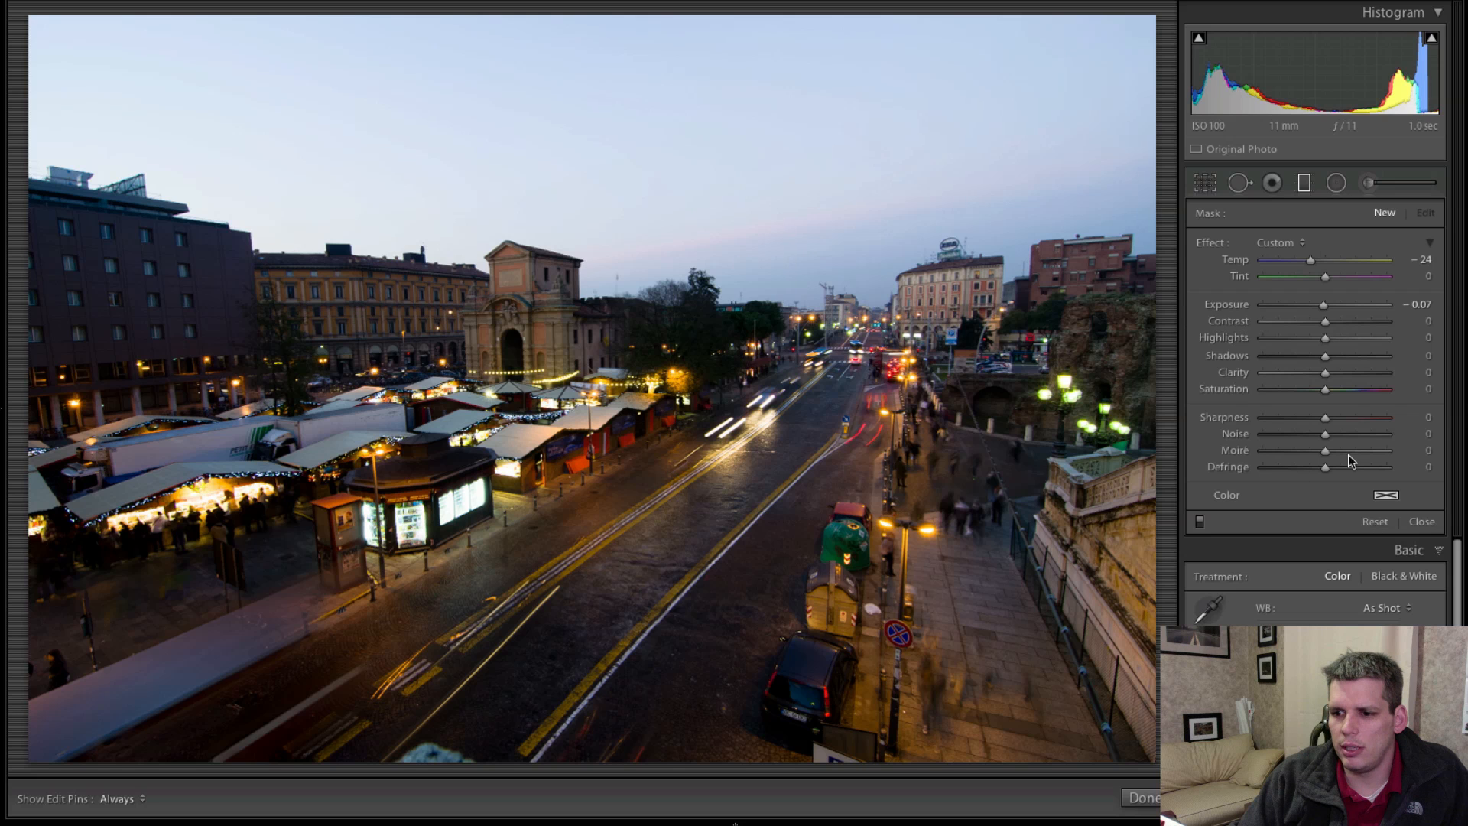
# Close the graduated filter, try an overall Exposure of −1.75 and reset Exposure to its default.
pyautogui.click(1304, 184)
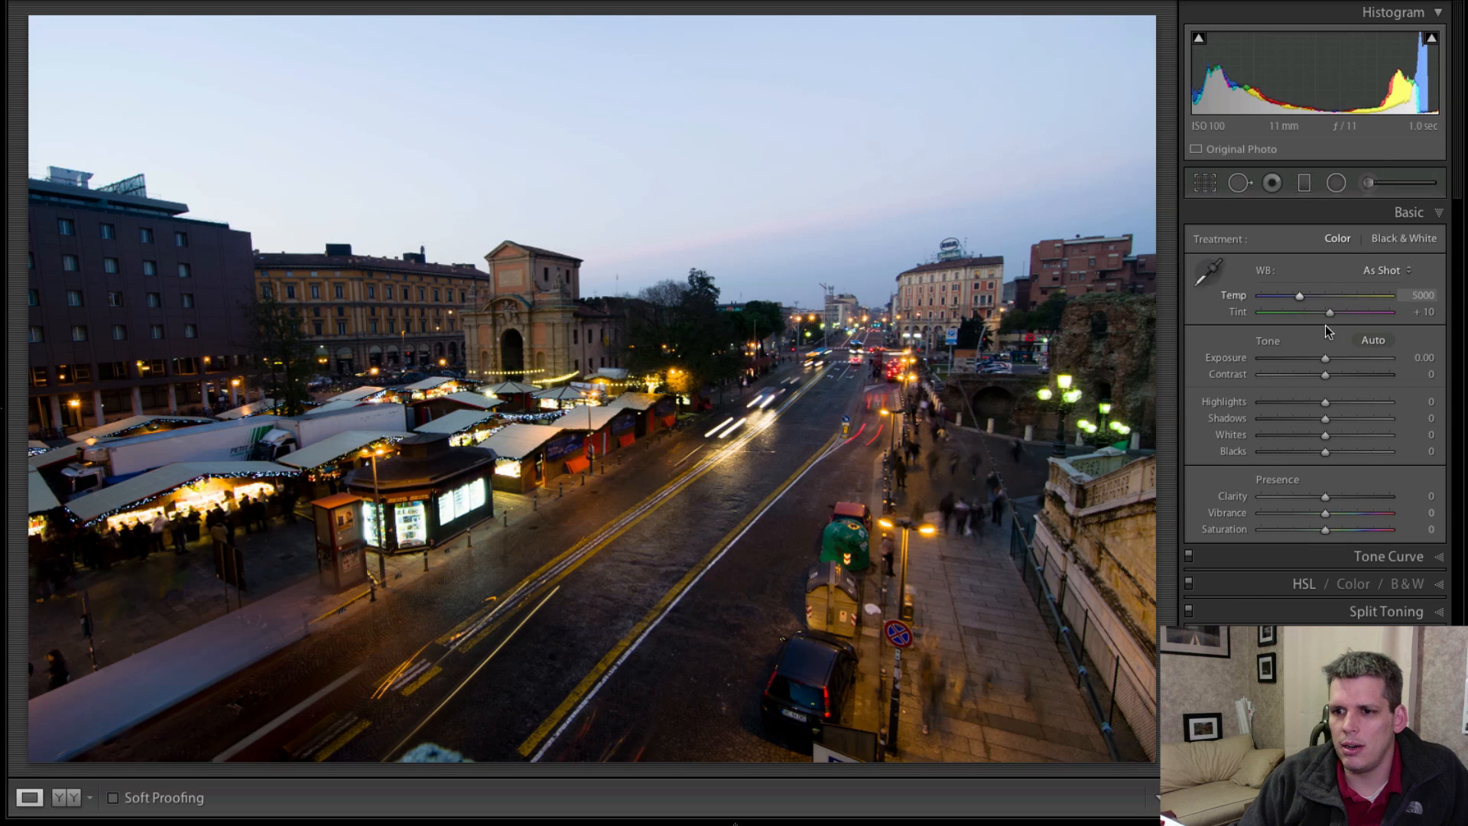
pyautogui.moveTo(1324, 360); pyautogui.dragTo(1312, 366)
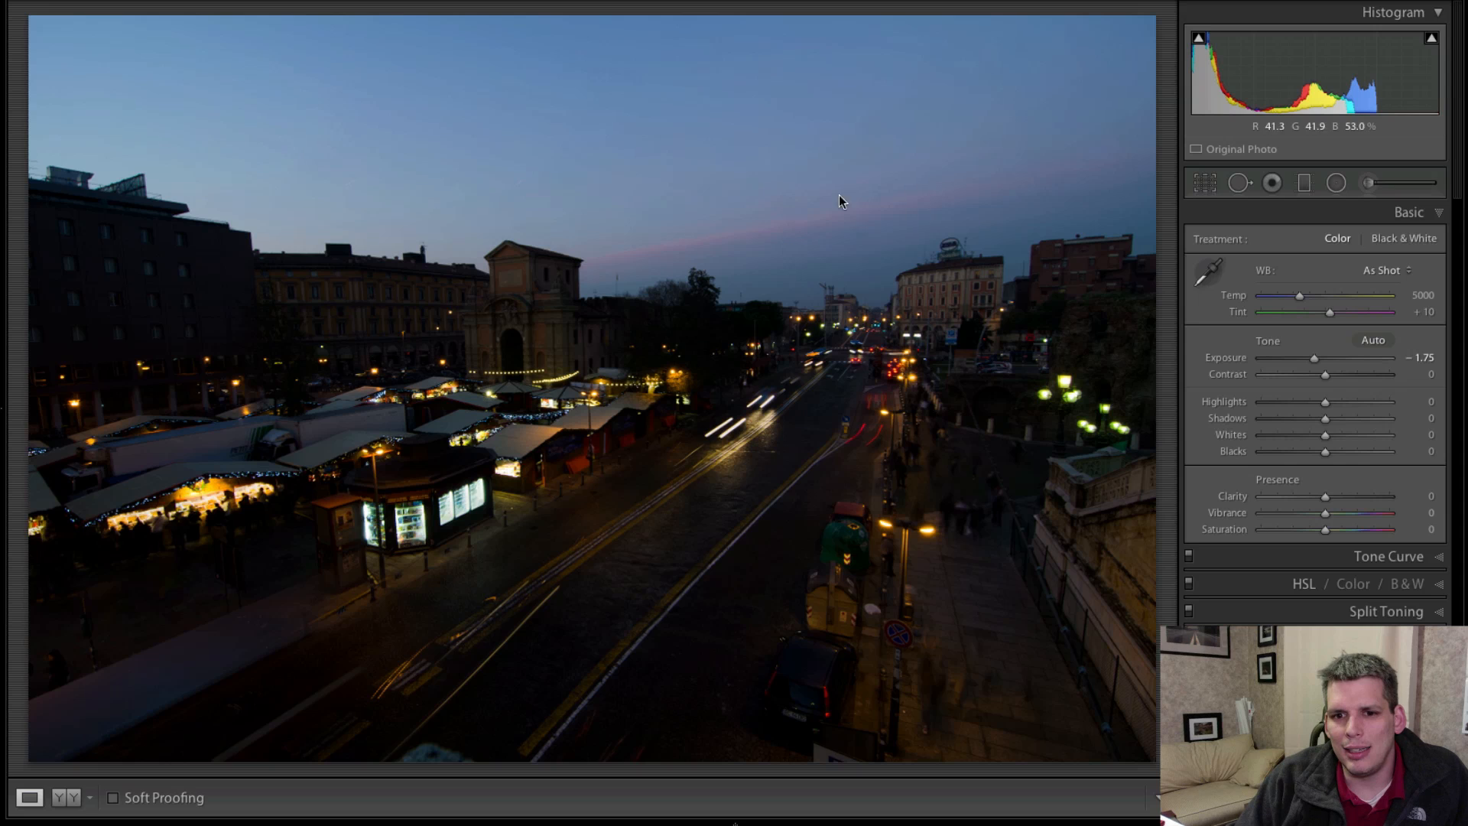
pyautogui.doubleClick(1226, 359)
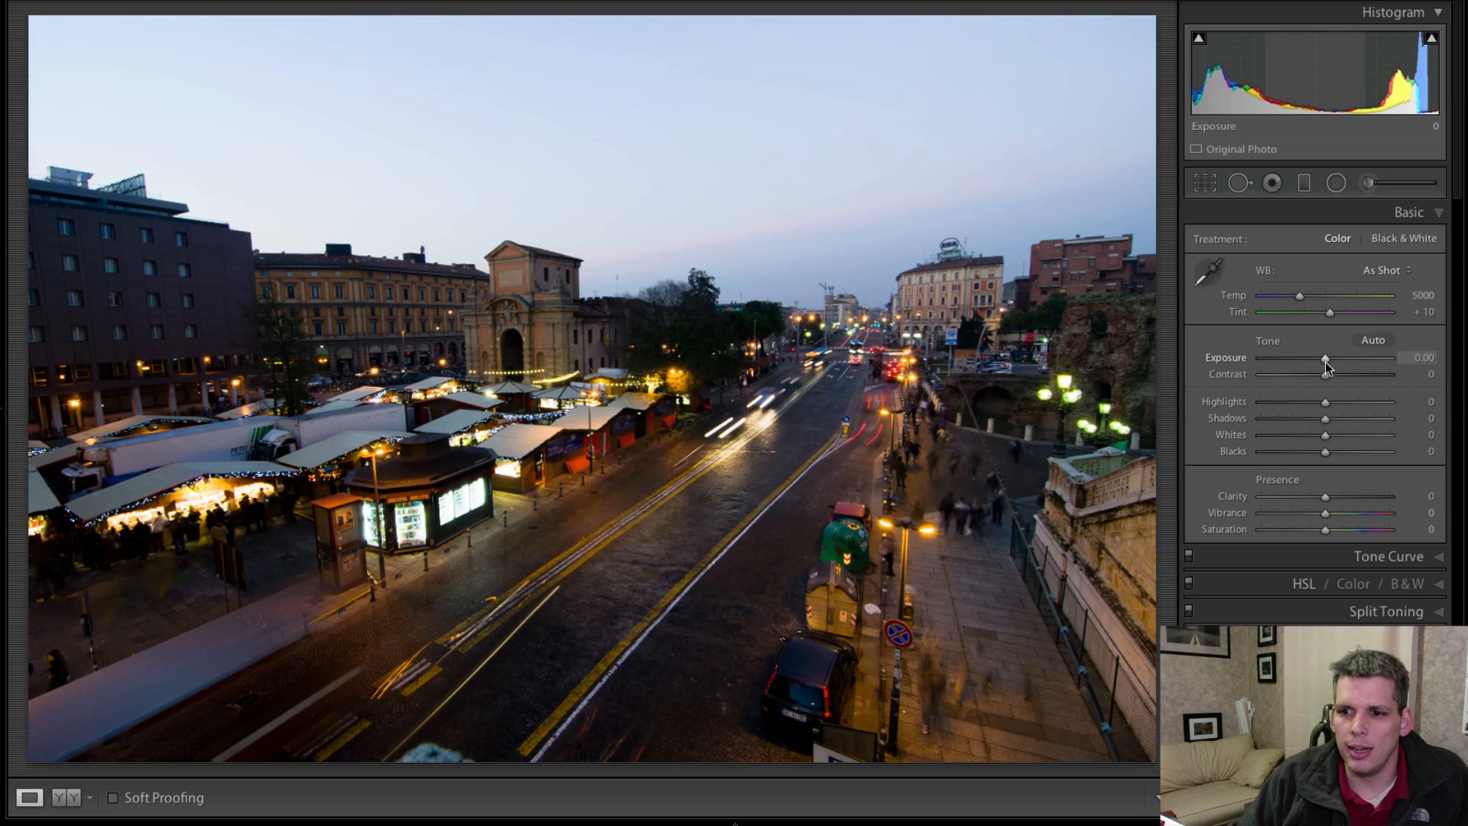
# Set Exposure to −0.15, Highlights to −81 and Shadows to +75 to recover the sky and street.
pyautogui.moveTo(1325, 363); pyautogui.dragTo(1269, 419)
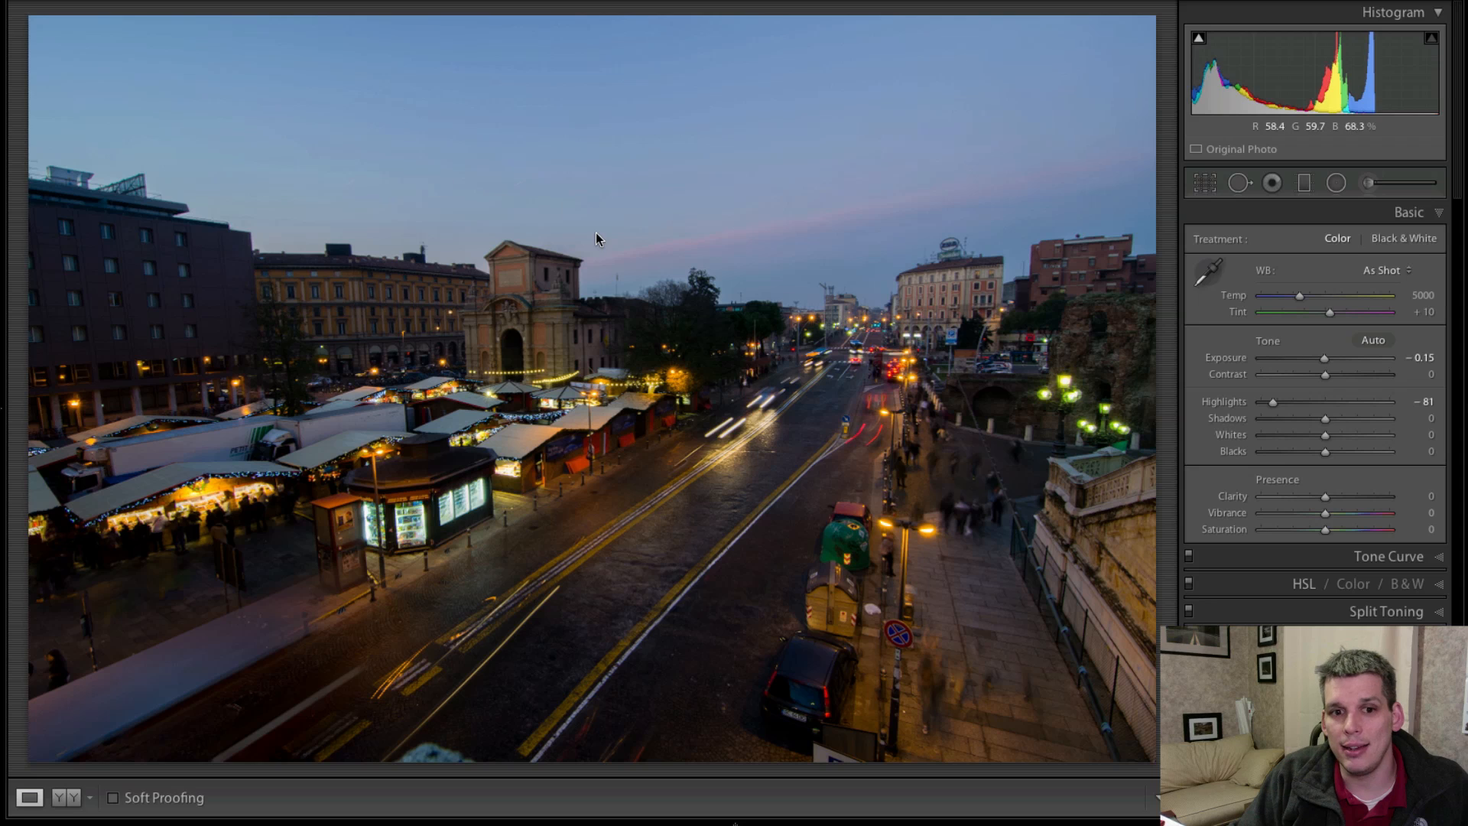
pyautogui.moveTo(1325, 419); pyautogui.dragTo(1374, 429)
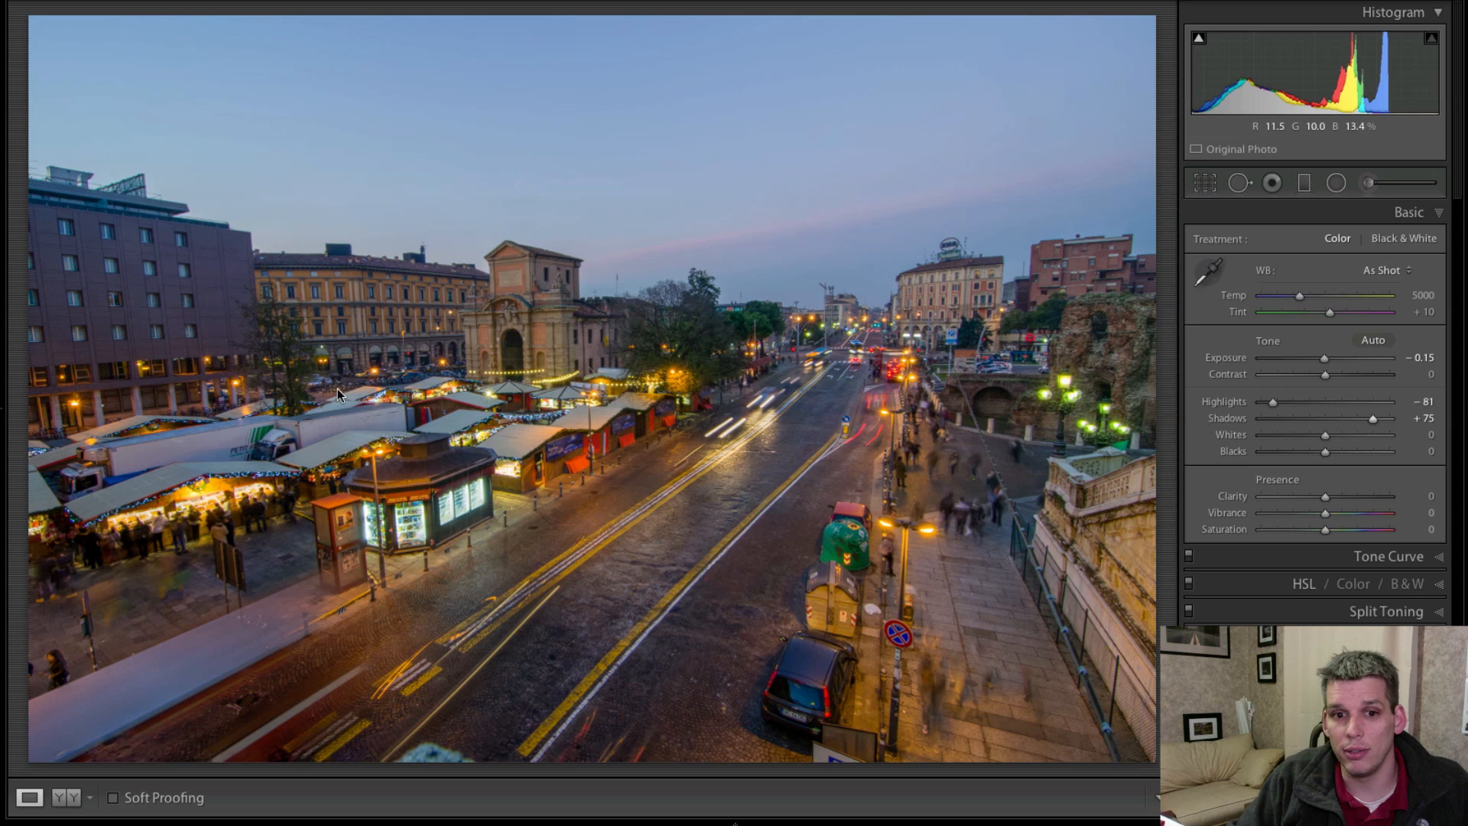
# Compare the adjusted street photo with its unedited version several times, ending on the edited view.
pyautogui.press('\\')
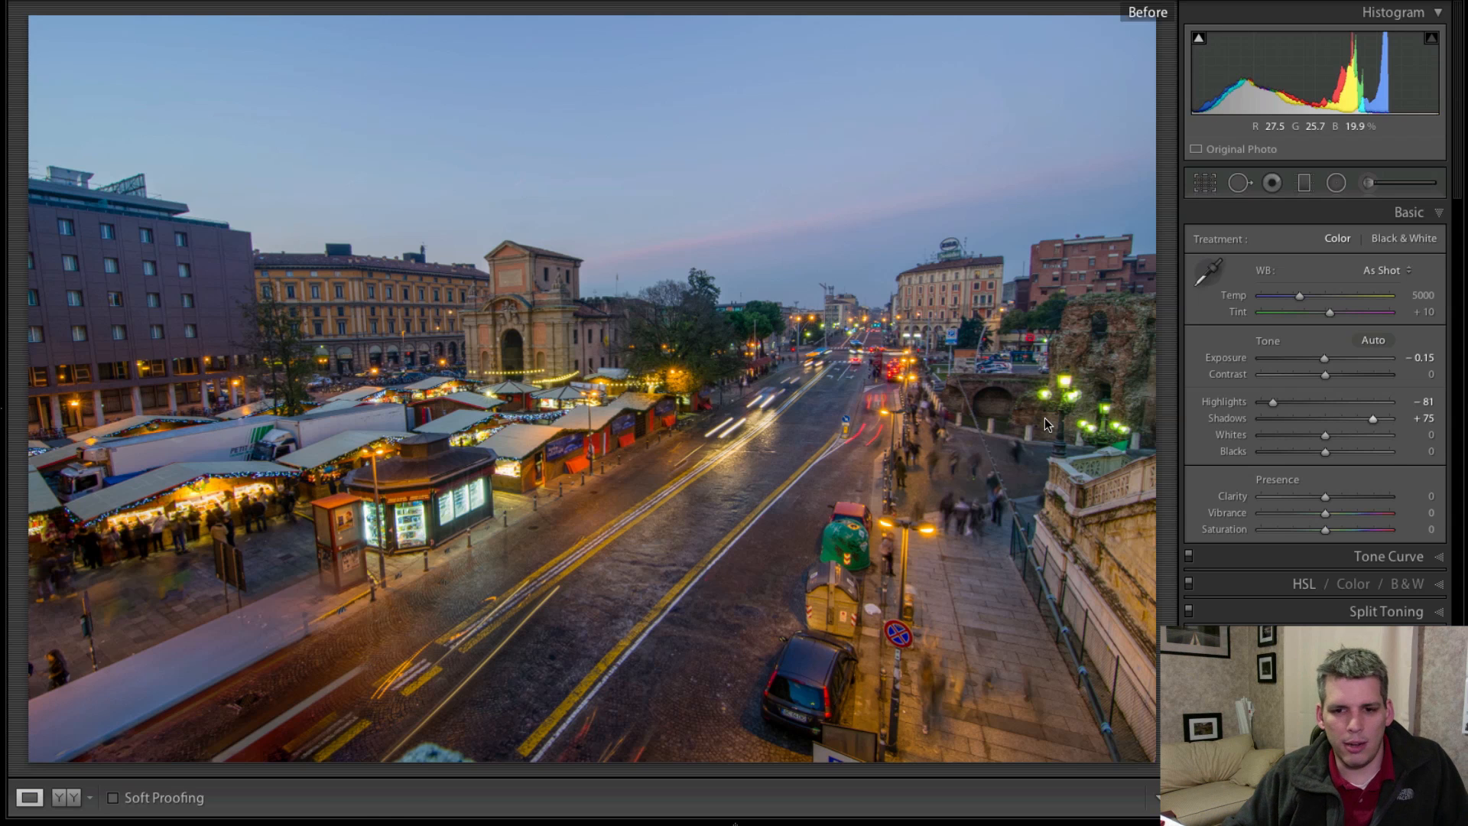
pyautogui.press('\\')
pyautogui.press('\\')
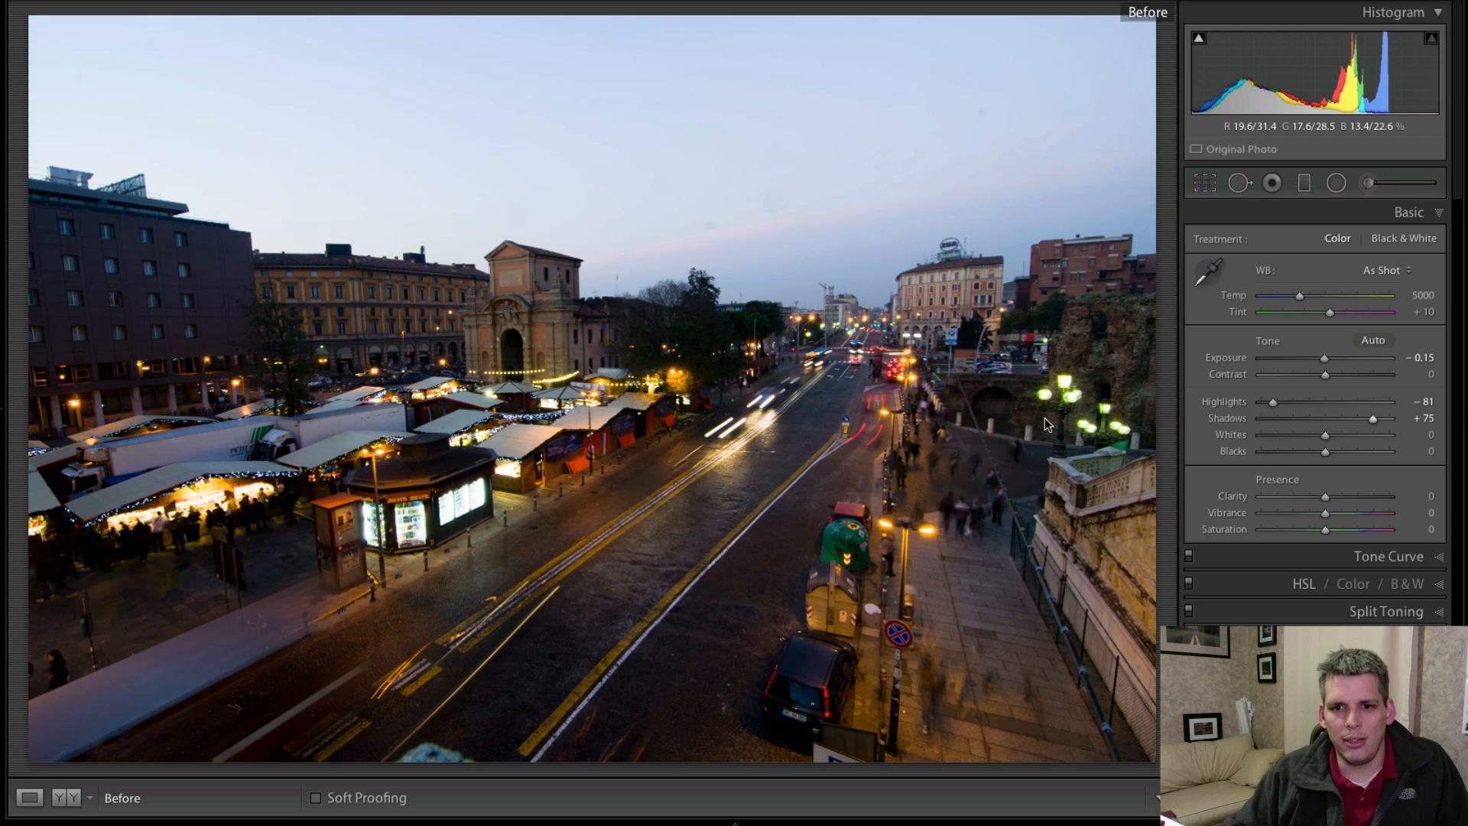
pyautogui.press('\\')
pyautogui.press('\\')
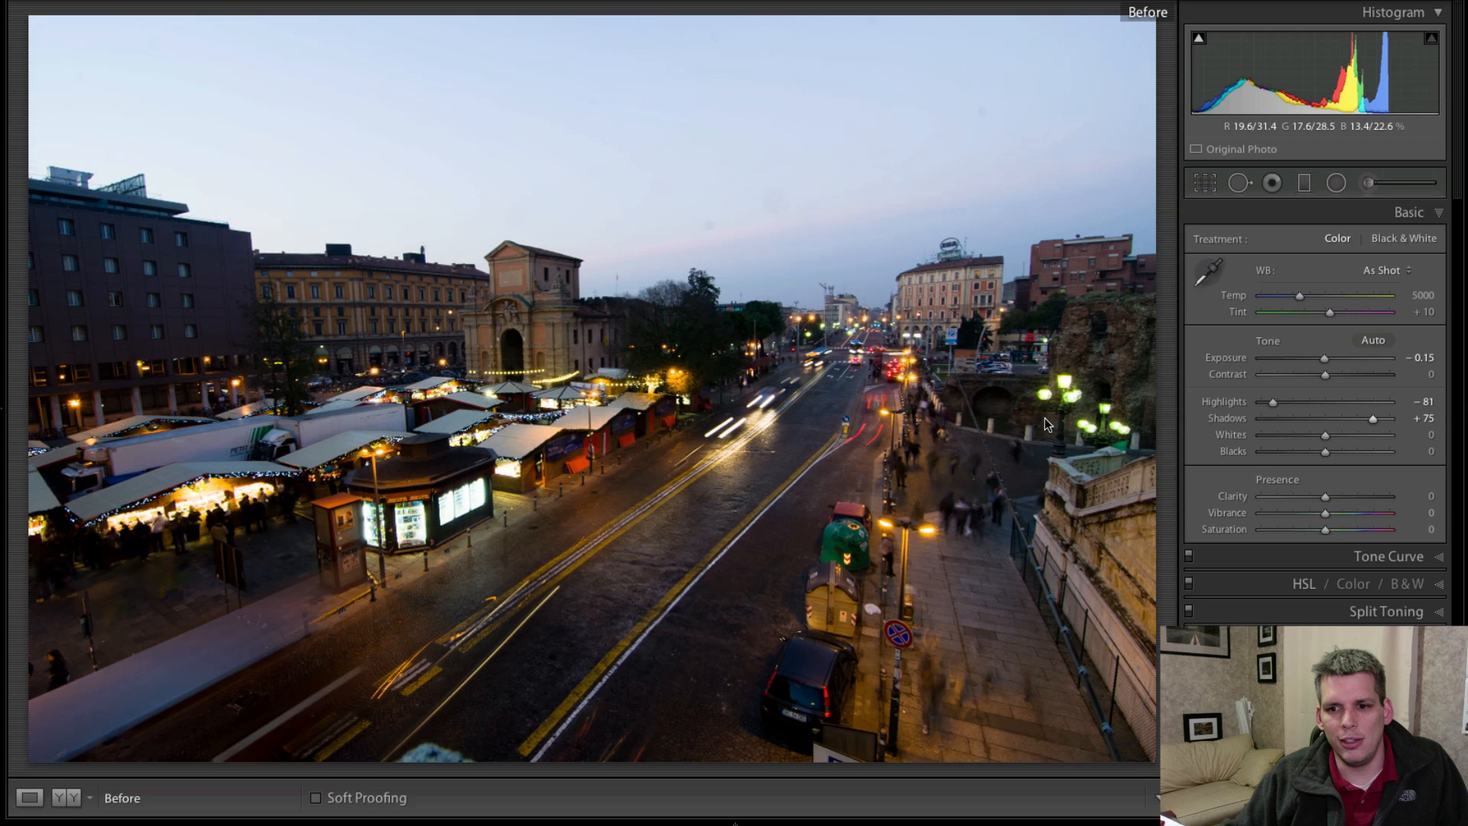
pyautogui.press('\\')
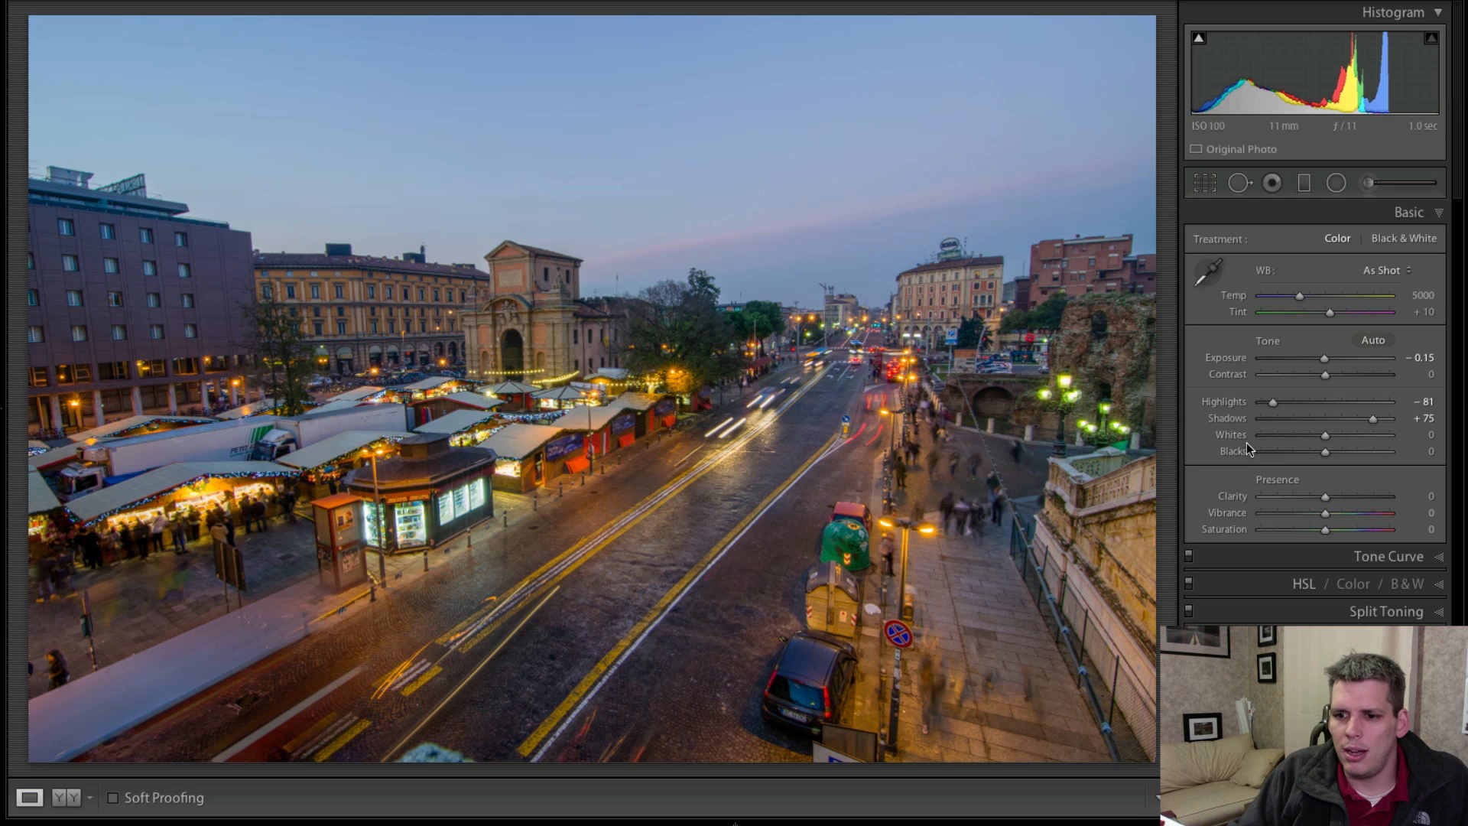
# Set the tone values to Whites +39, Blacks −39, Exposure +0.55 and Contrast +15.
pyautogui.moveTo(1321, 437)
pyautogui.mouseDown()
pyautogui.moveTo(1347, 434)
pyautogui.moveTo(1301, 454)
pyautogui.mouseUp()
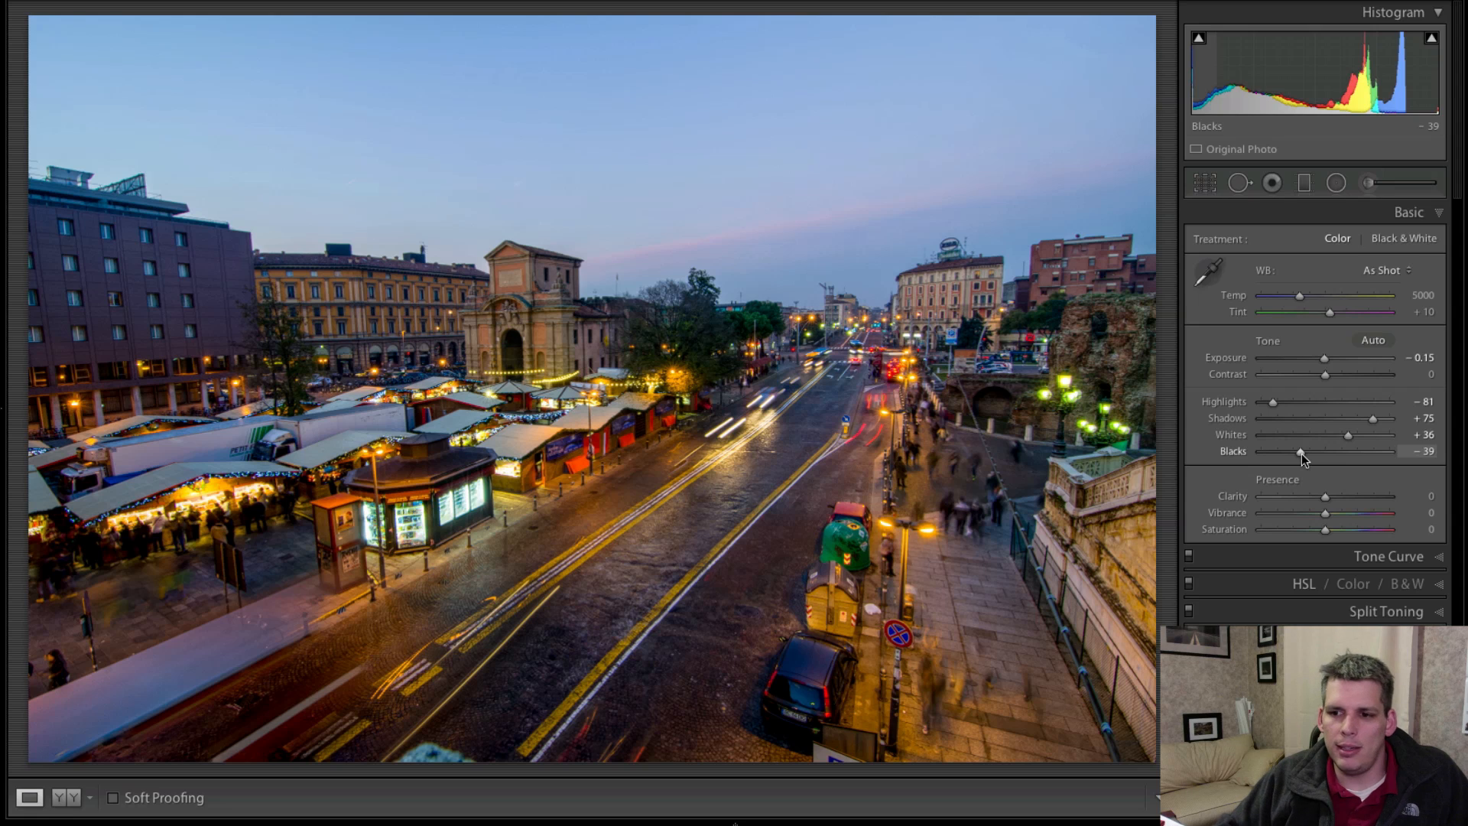
pyautogui.moveTo(1347, 434); pyautogui.dragTo(1350, 434)
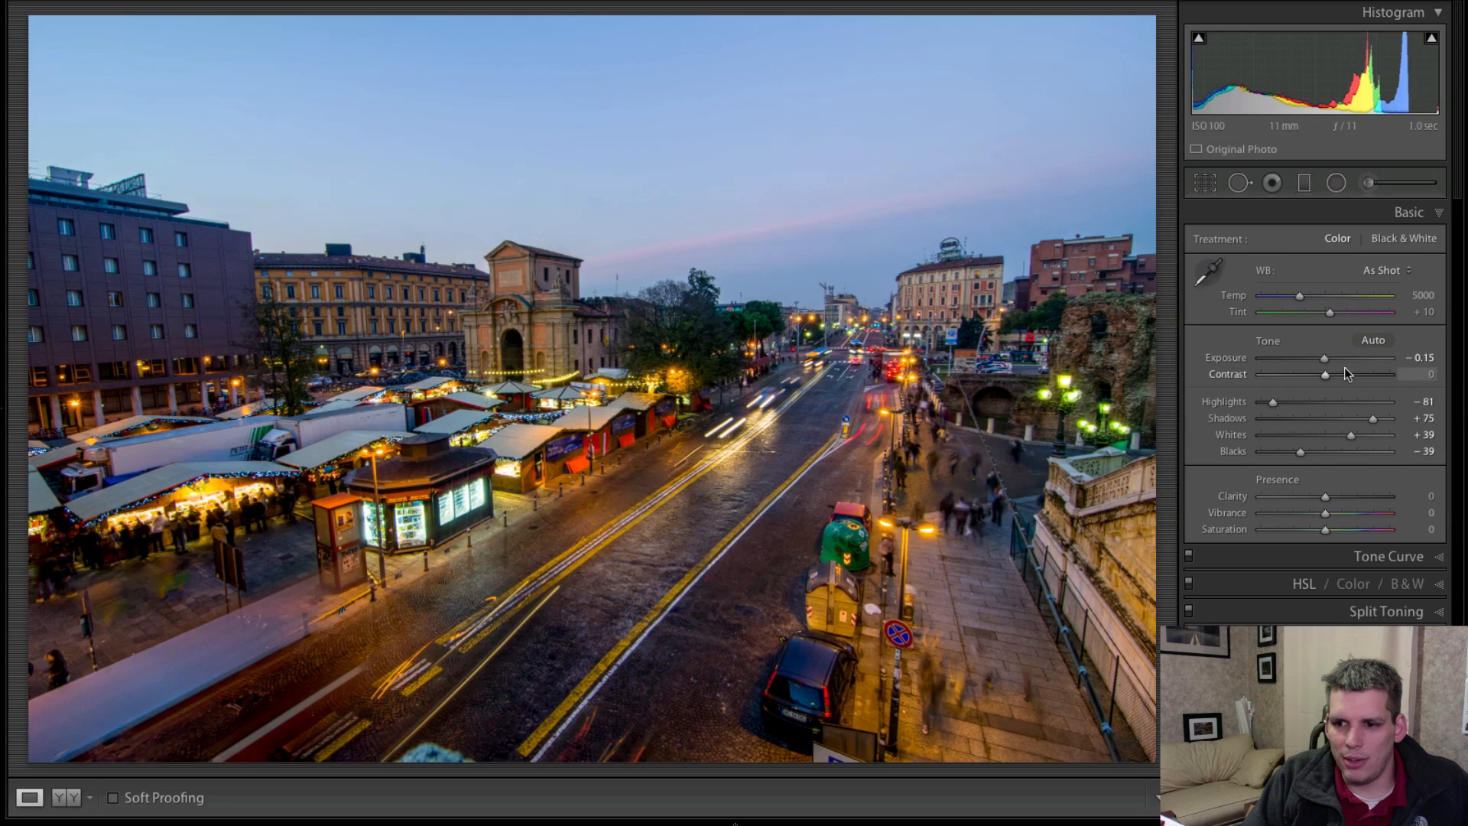
pyautogui.moveTo(1324, 361); pyautogui.dragTo(1328, 361)
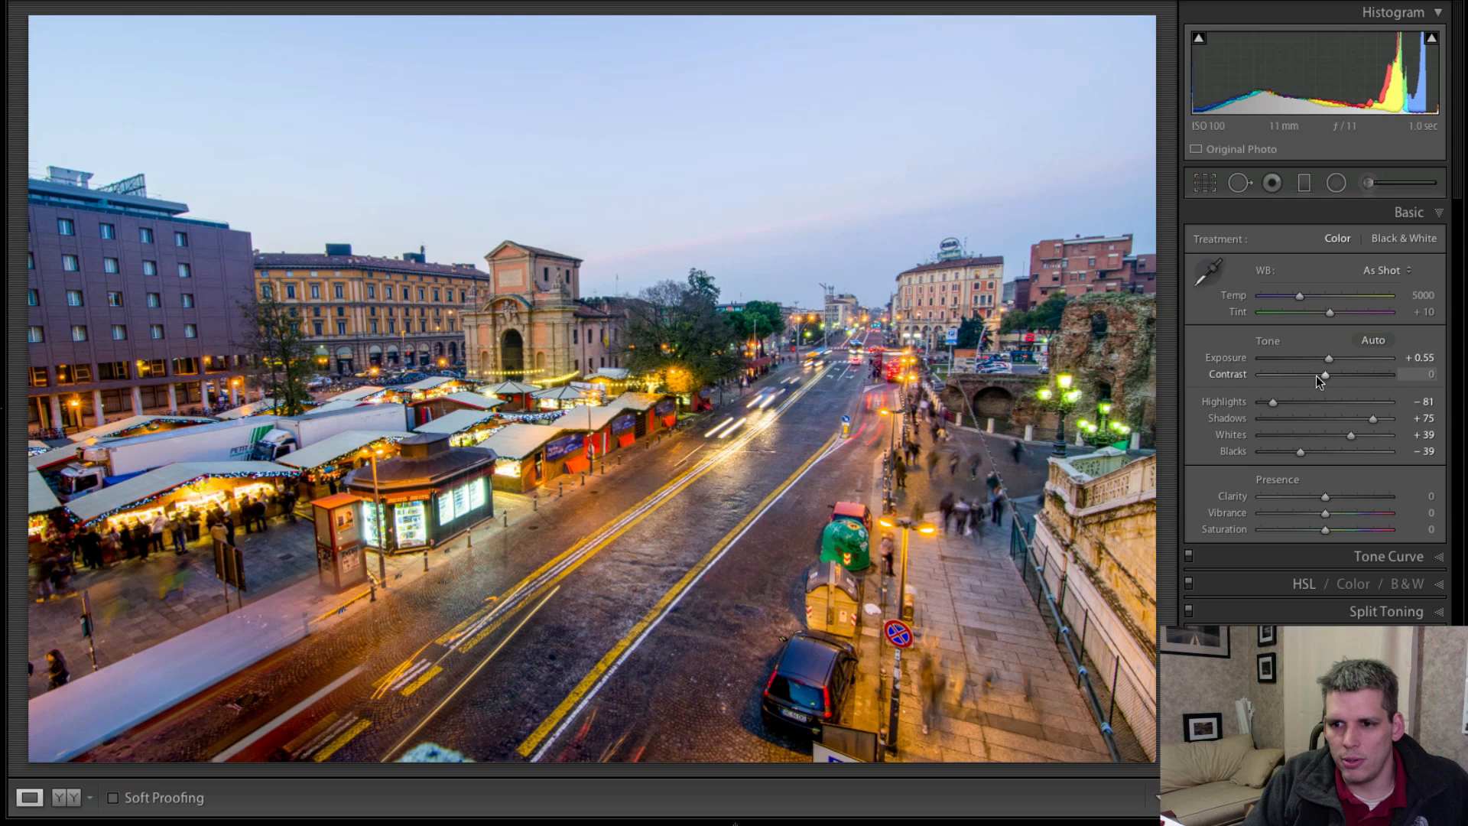
pyautogui.moveTo(1324, 375)
pyautogui.mouseDown()
pyautogui.moveTo(1355, 375)
pyautogui.moveTo(1333, 378)
pyautogui.mouseUp()
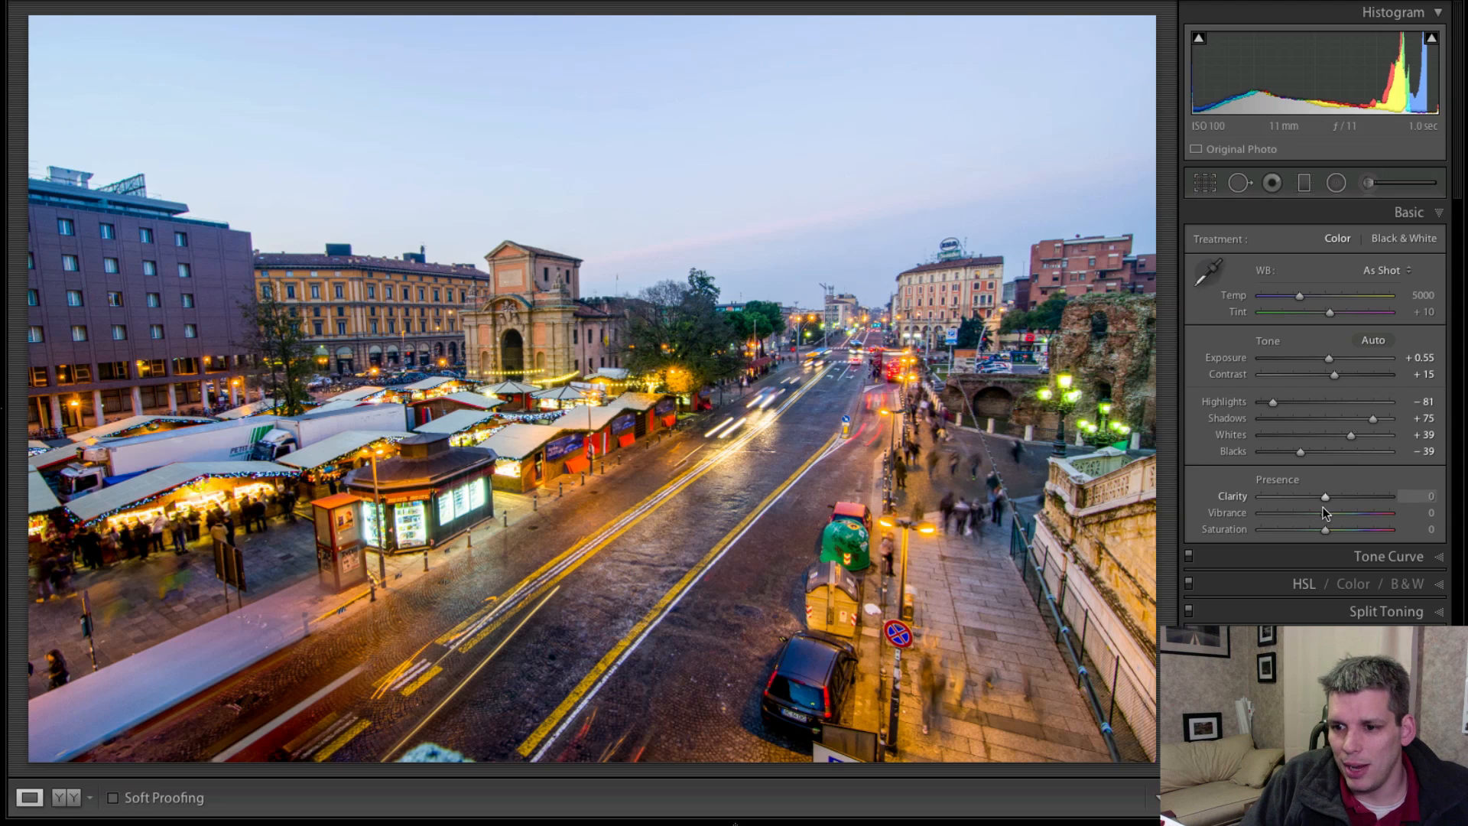
# Set the photo's Clarity to +66, Vibrance to +25 and Saturation to +32.
pyautogui.moveTo(1325, 498); pyautogui.dragTo(1356, 497)
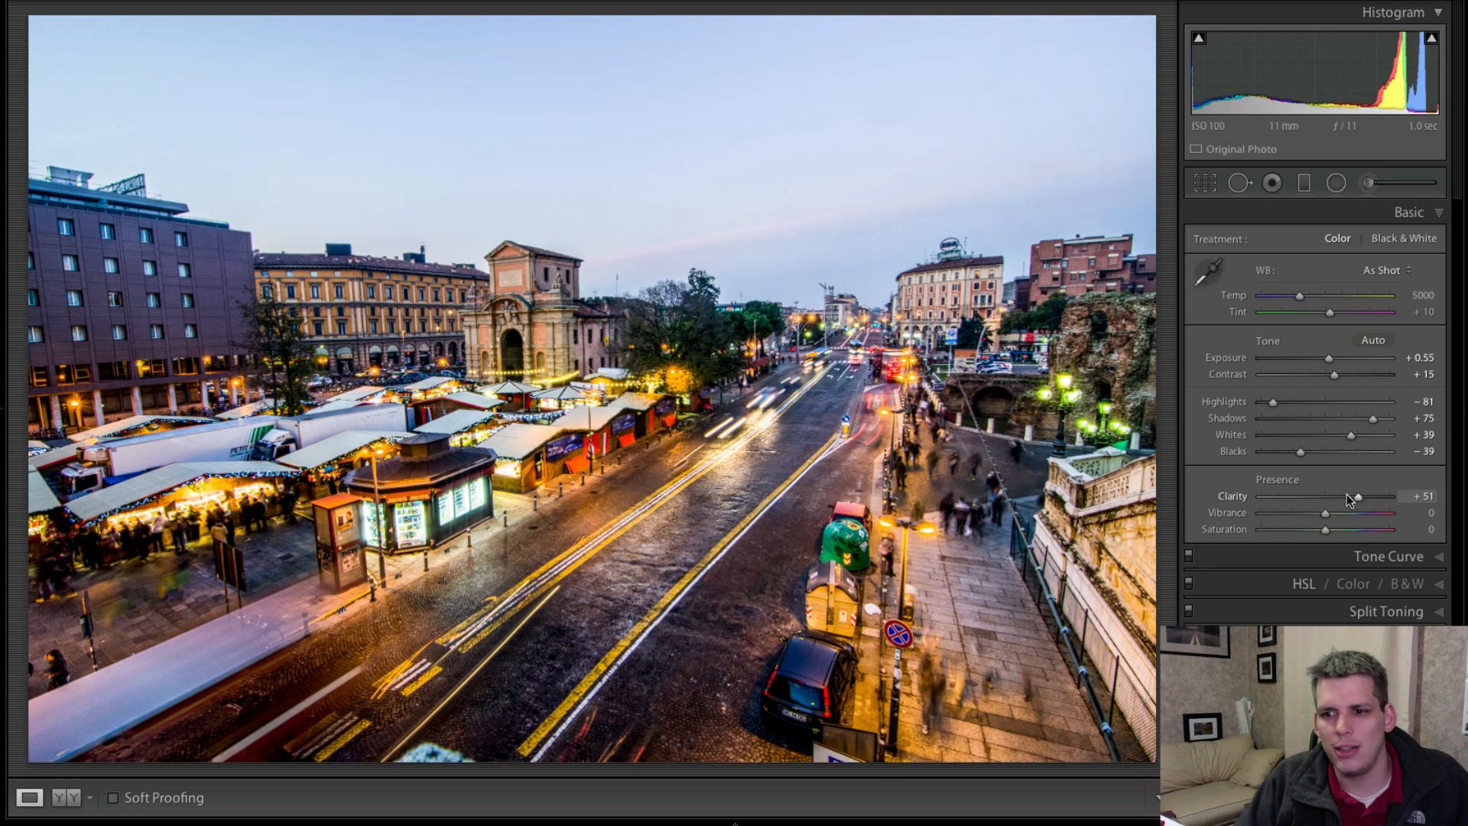
pyautogui.moveTo(1349, 497); pyautogui.dragTo(1363, 501)
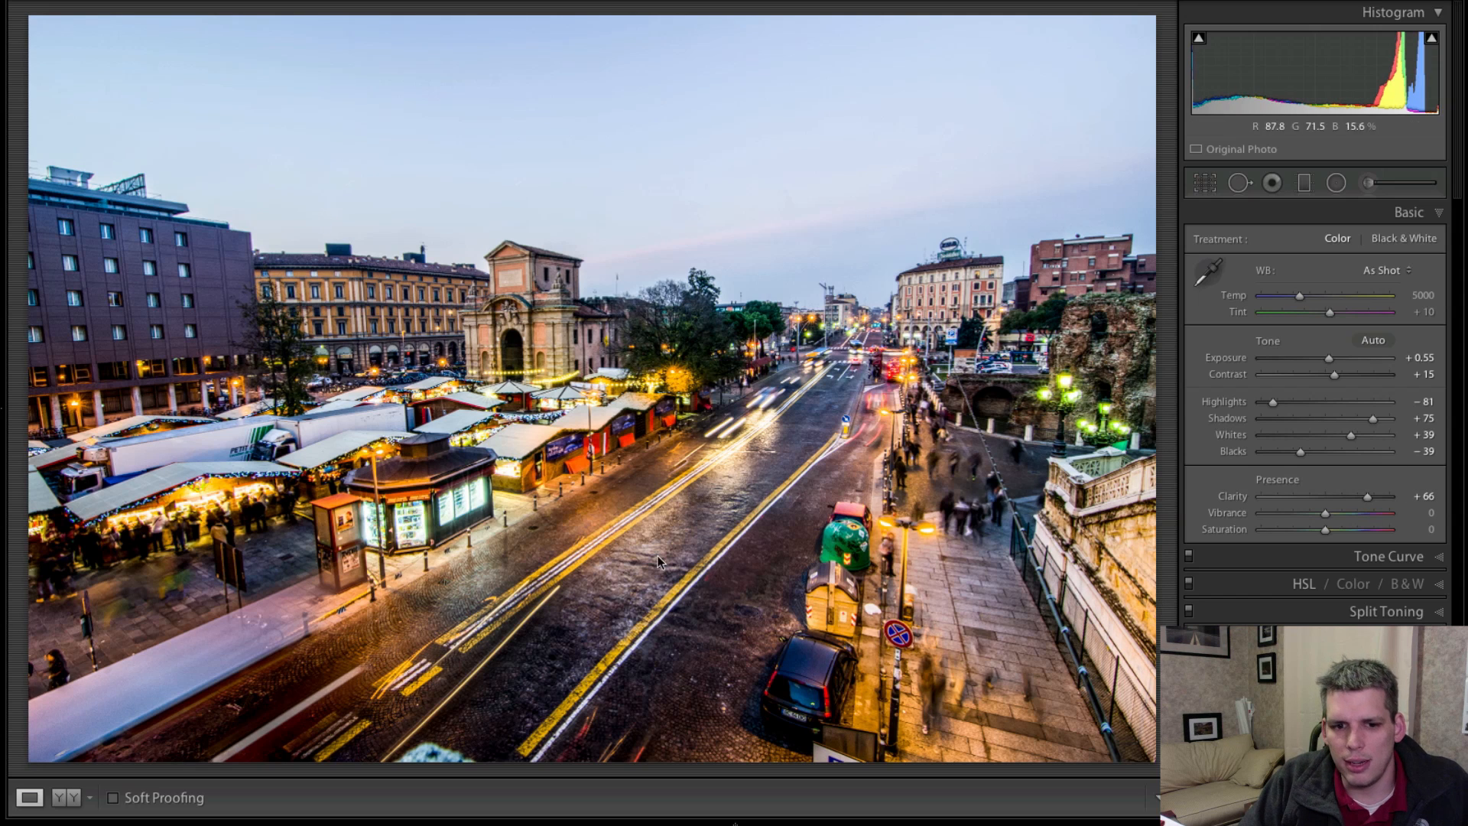
pyautogui.moveTo(1324, 512)
pyautogui.mouseDown()
pyautogui.moveTo(1339, 511)
pyautogui.moveTo(1338, 529)
pyautogui.mouseUp()
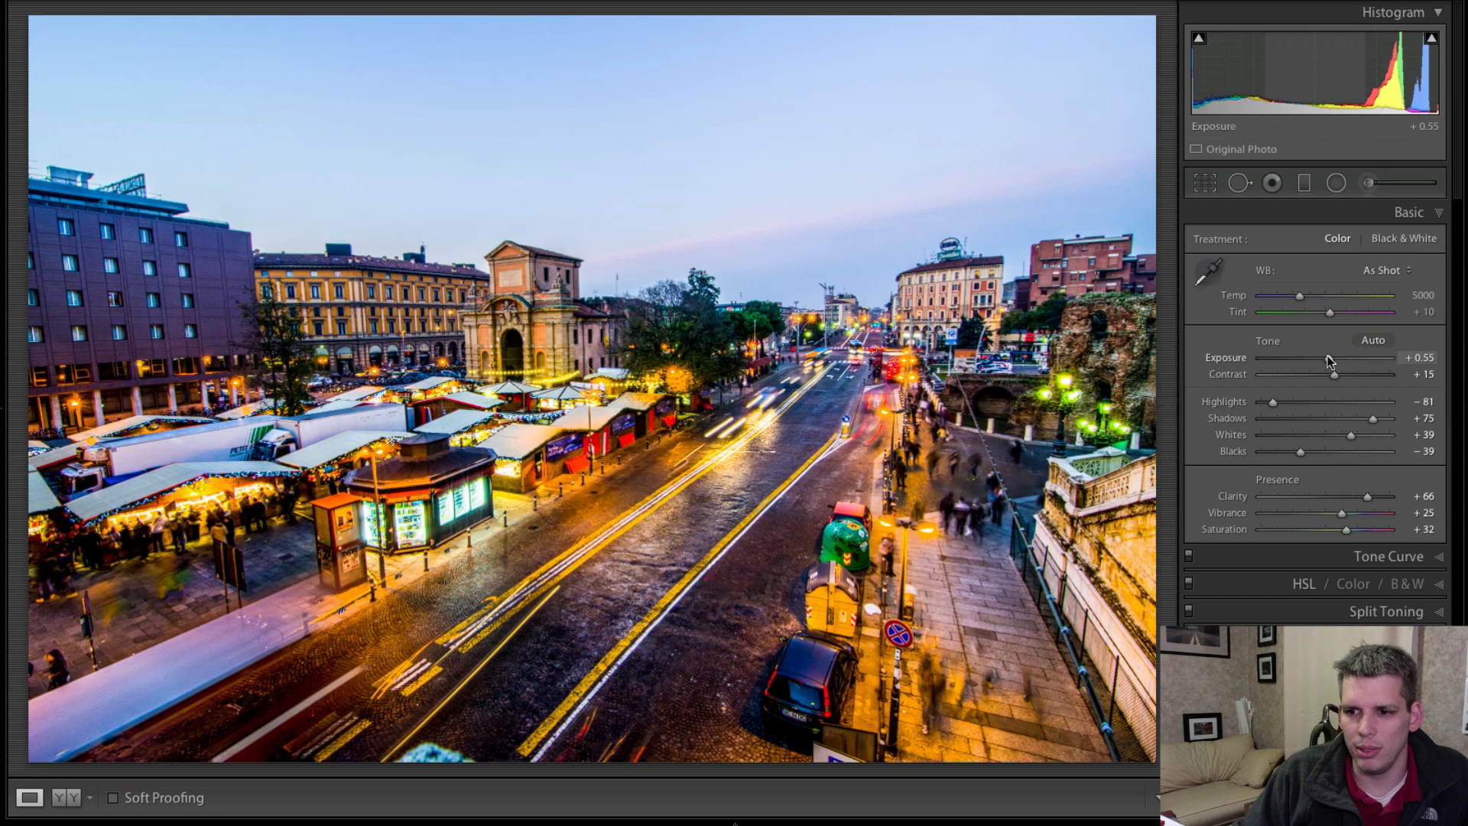
# Lower Exposure to +0.20 and compare the edited photo with the original.
pyautogui.moveTo(1328, 360); pyautogui.dragTo(1327, 360)
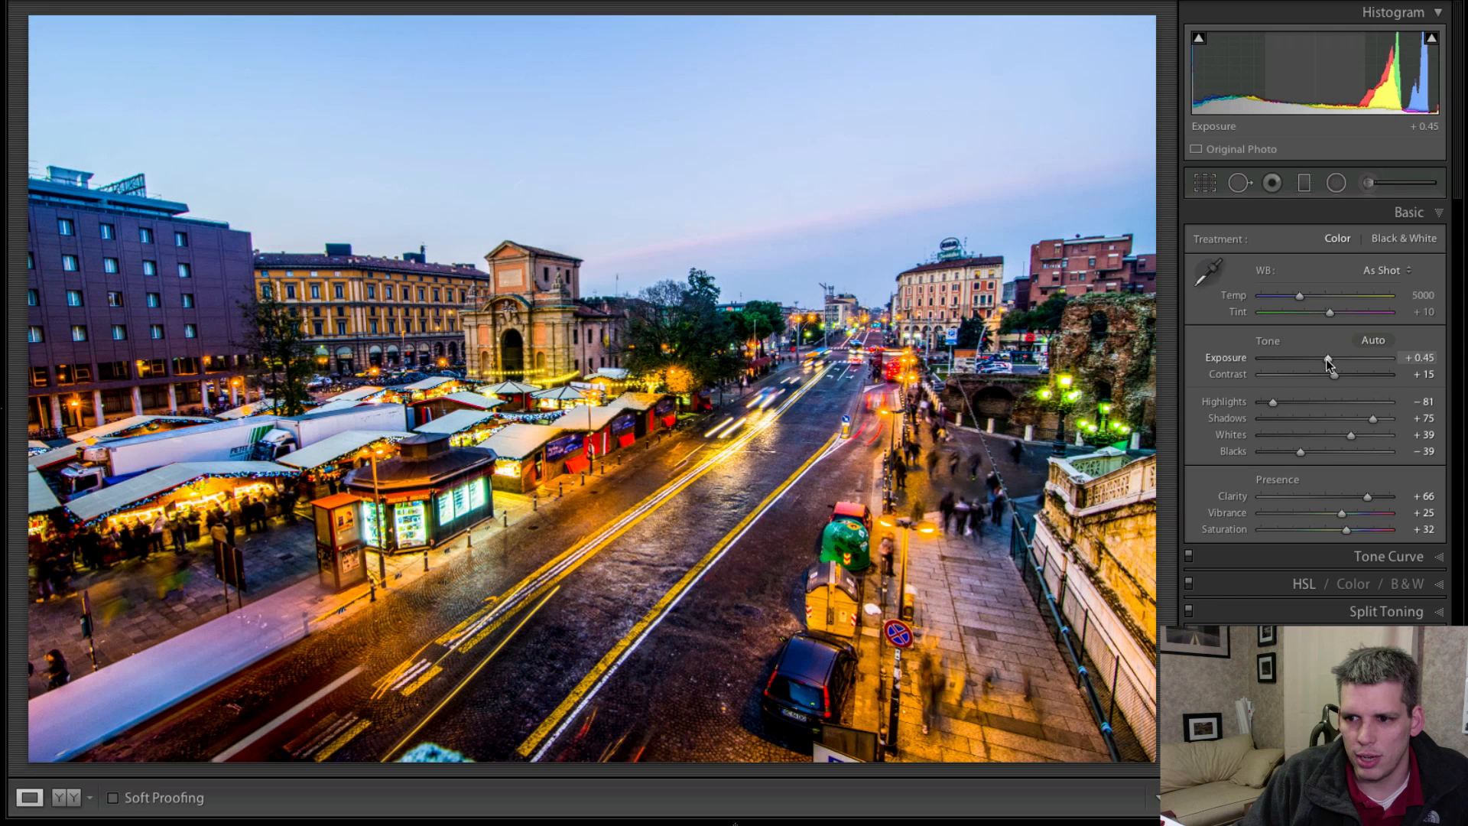
pyautogui.moveTo(1325, 359); pyautogui.dragTo(1324, 359)
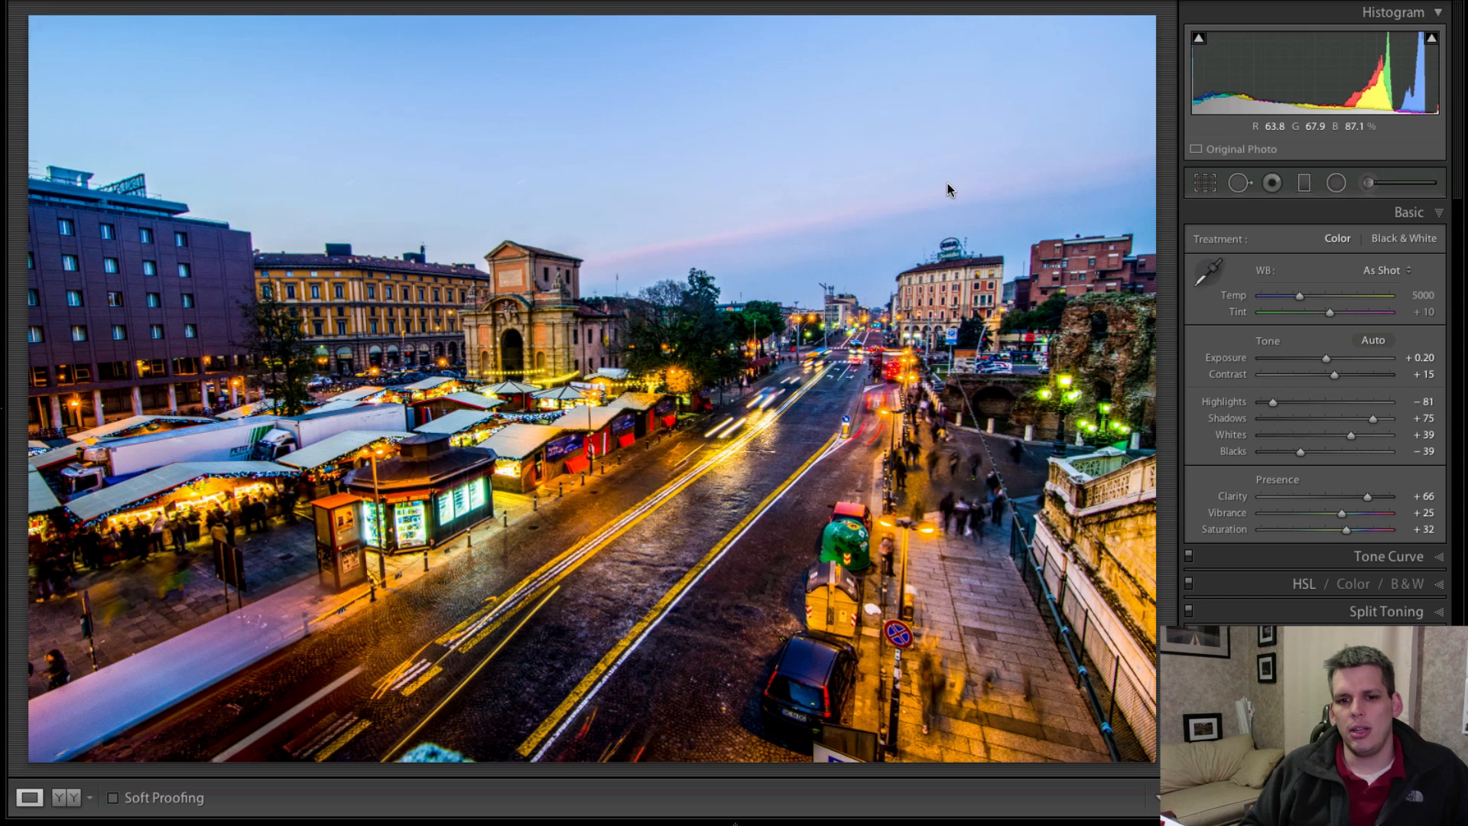
pyautogui.press('\\')
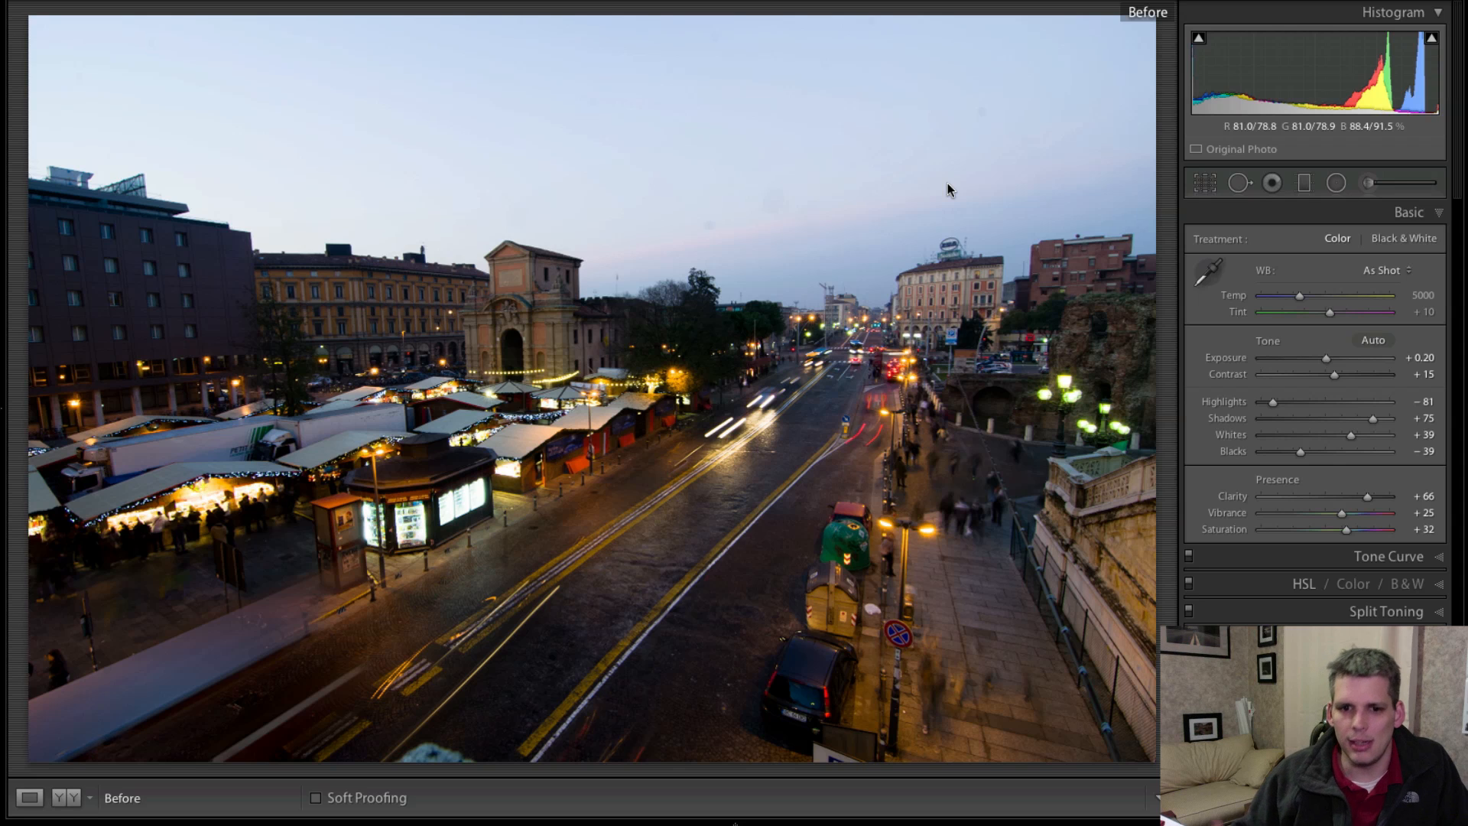
pyautogui.press('\\')
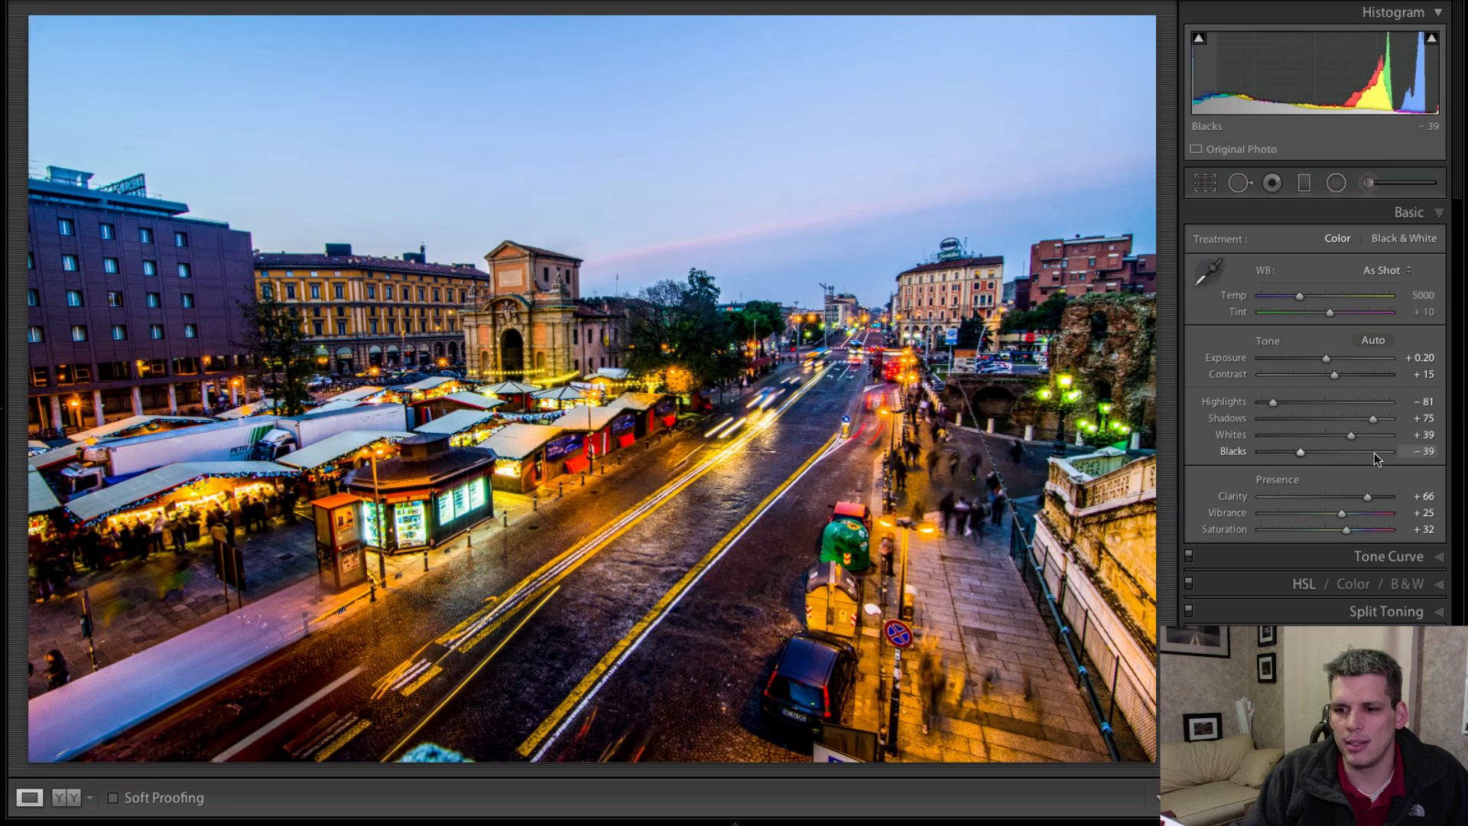
# Try a soft look with Clarity at −51, and settle on a Clarity of +60.
pyautogui.moveTo(1367, 496); pyautogui.dragTo(1306, 506)
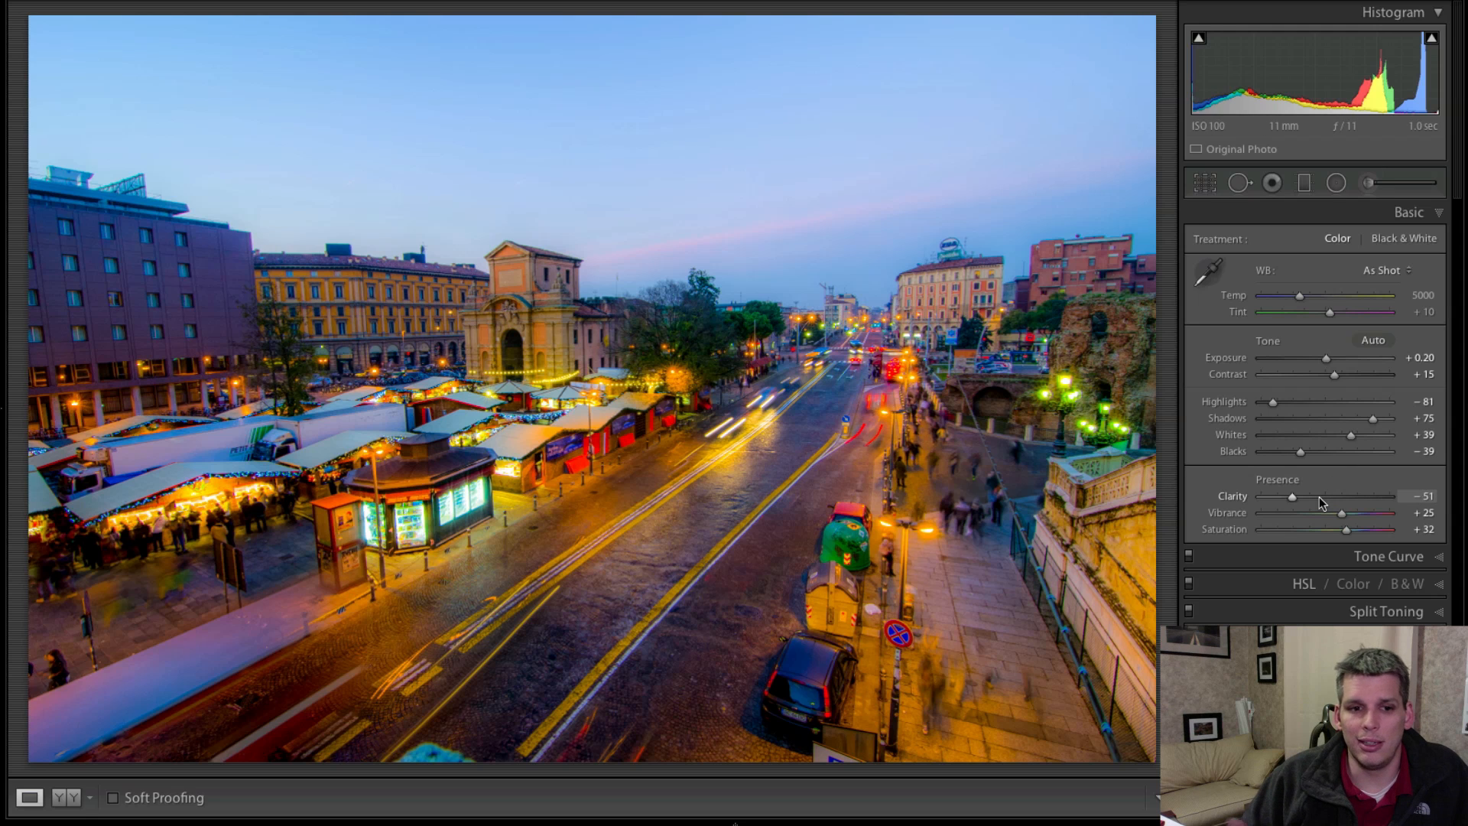
pyautogui.moveTo(1321, 503); pyautogui.dragTo(1362, 499)
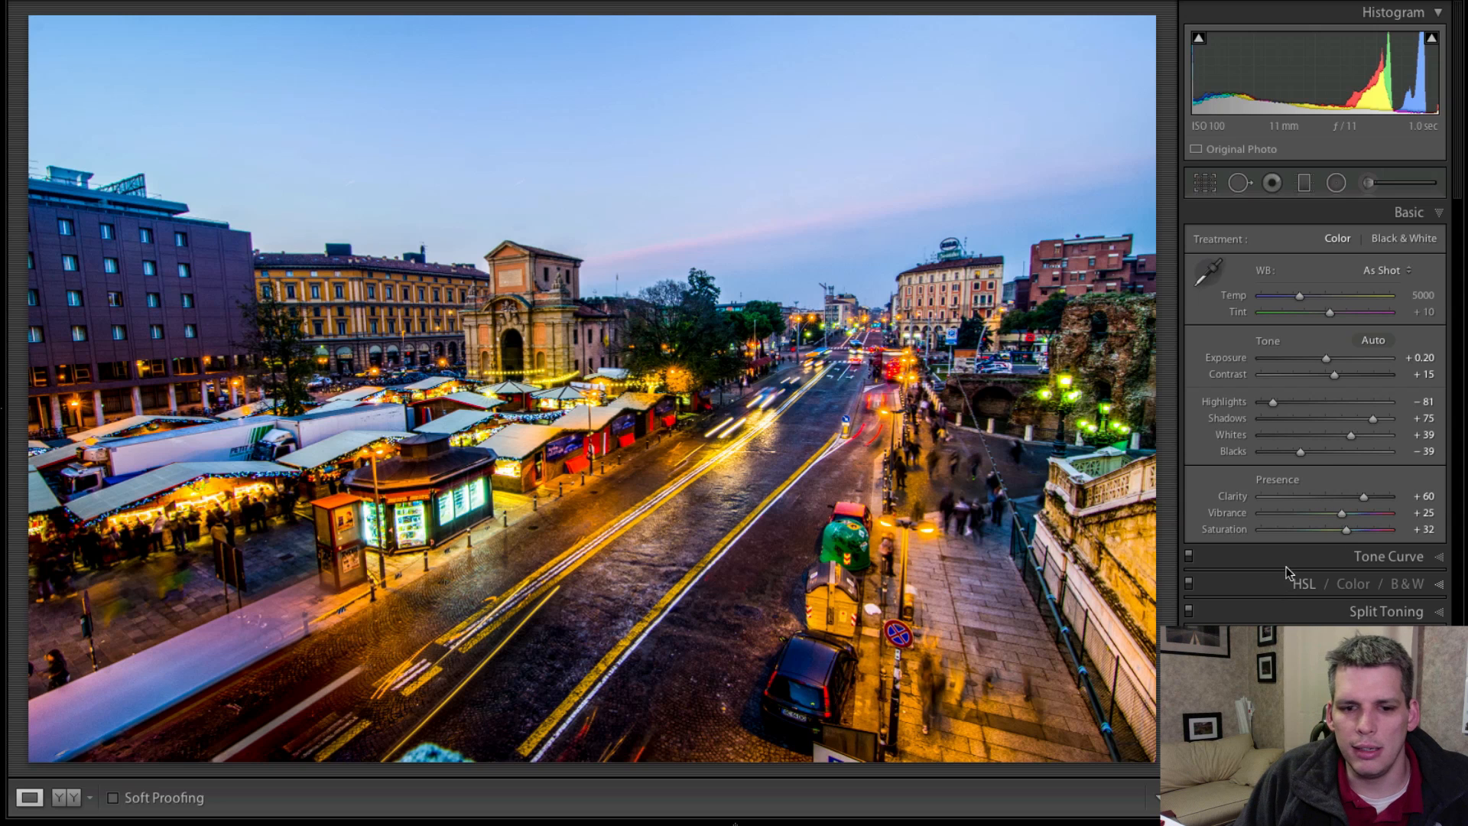
# Sharpen the photo with Amount 83, Radius 1.5, Detail 11 and Masking 83.
pyautogui.click(1437, 638)
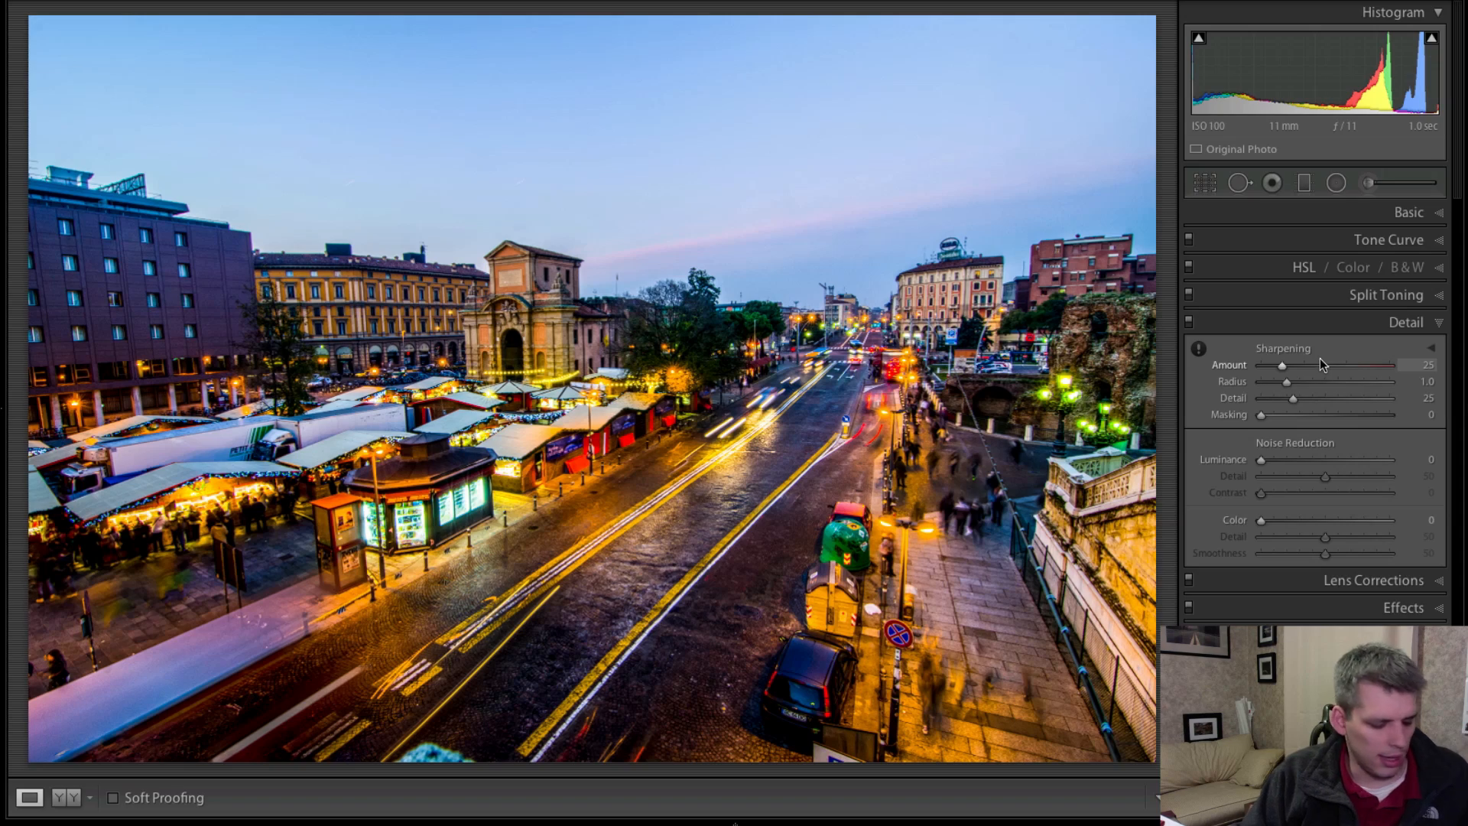
pyautogui.moveTo(1320, 359); pyautogui.dragTo(1364, 419)
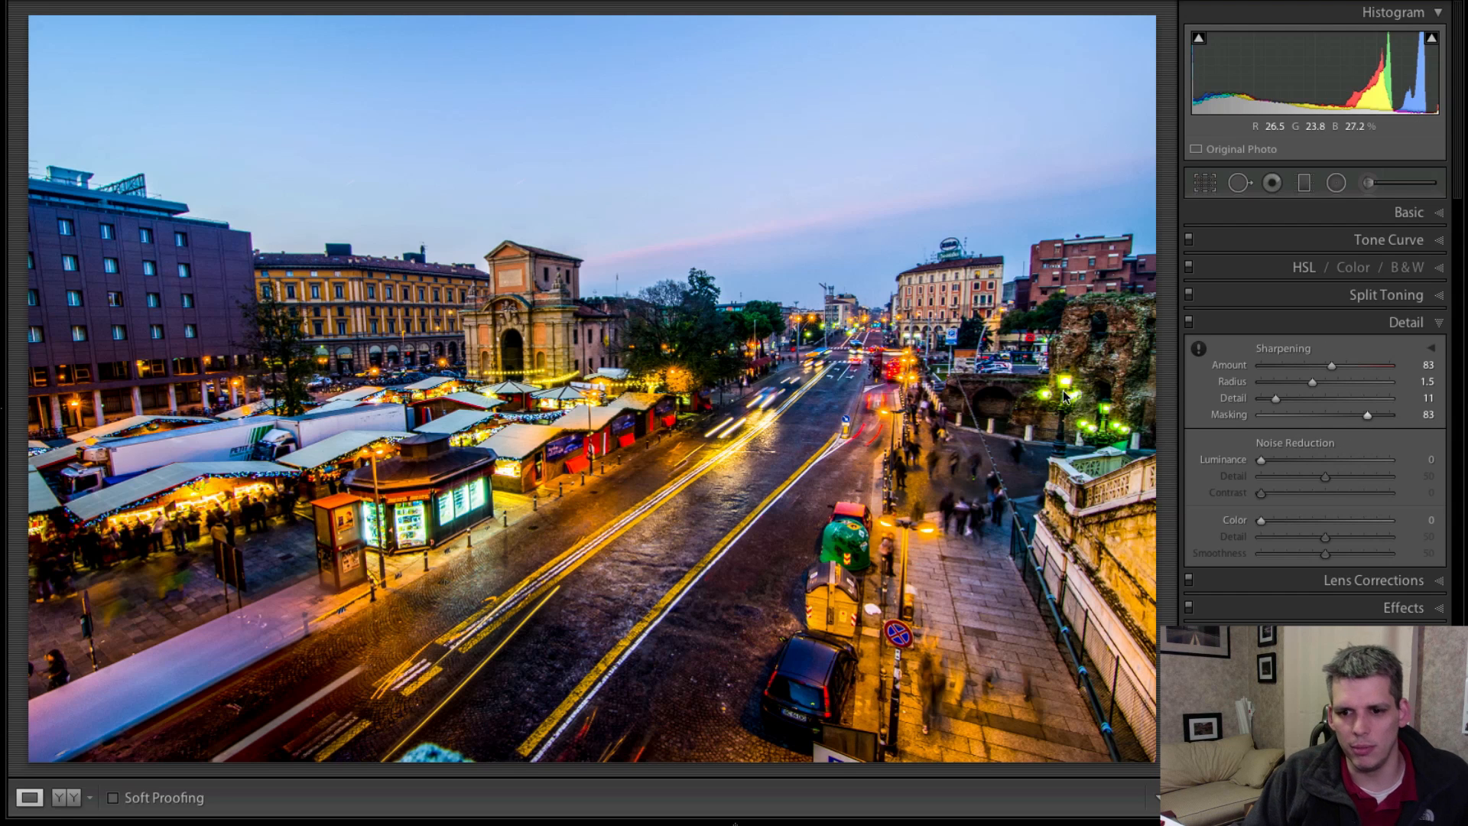
pyautogui.click(1400, 324)
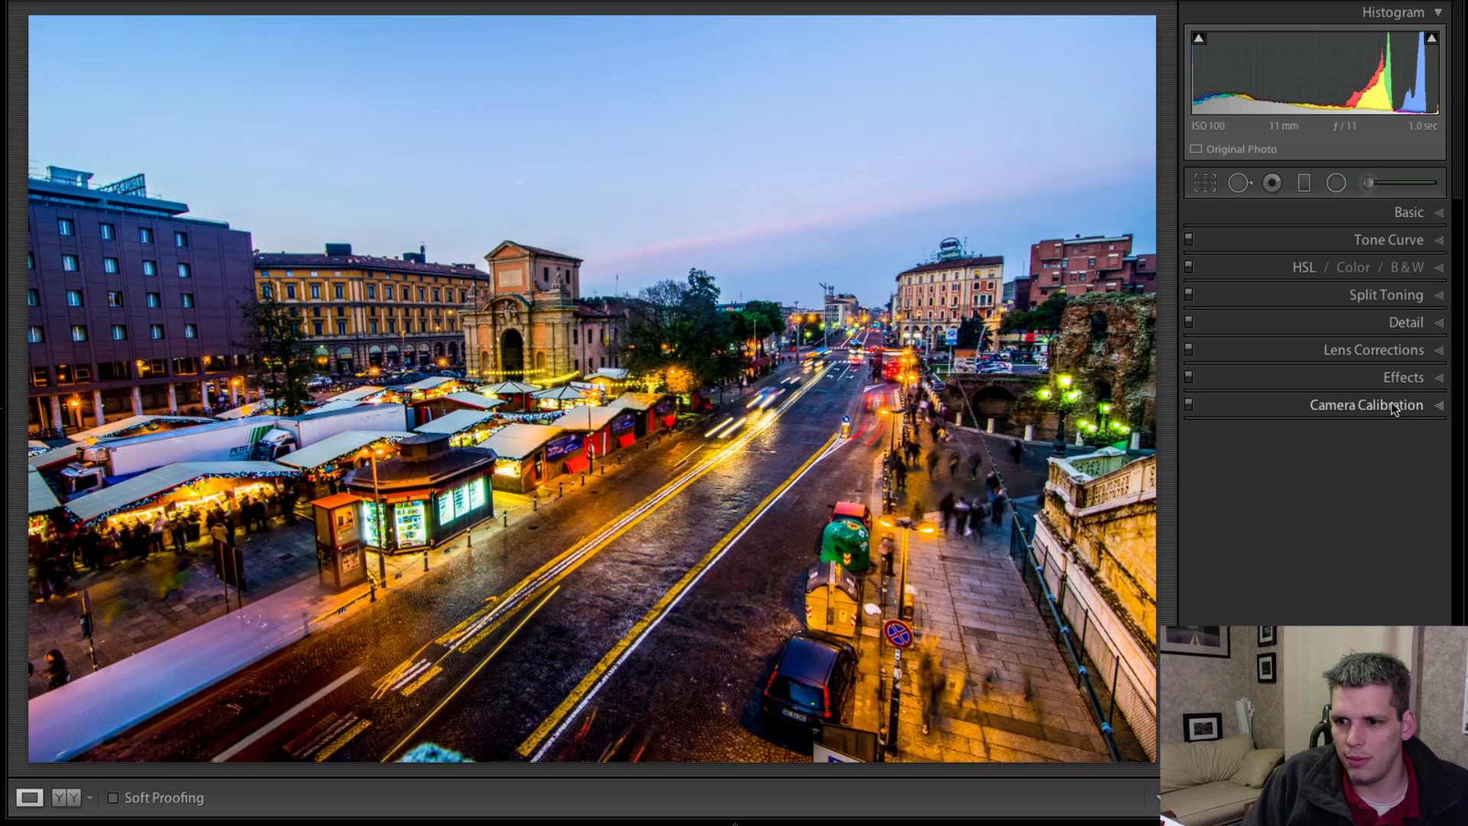
# Enable lens profile corrections, chromatic aberration removal and Constrain Crop for the photo.
pyautogui.click(1408, 351)
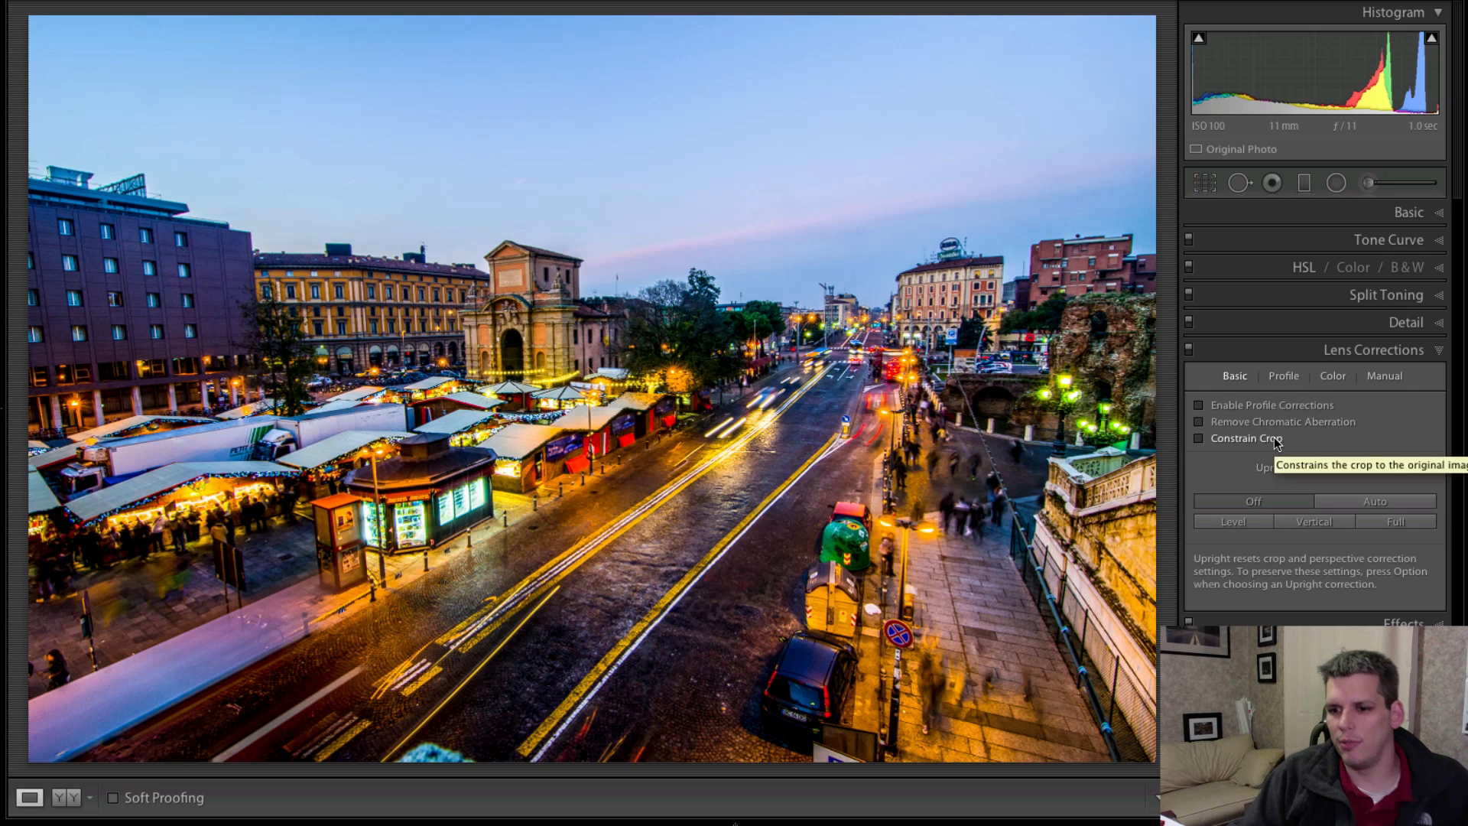
pyautogui.click(1215, 405)
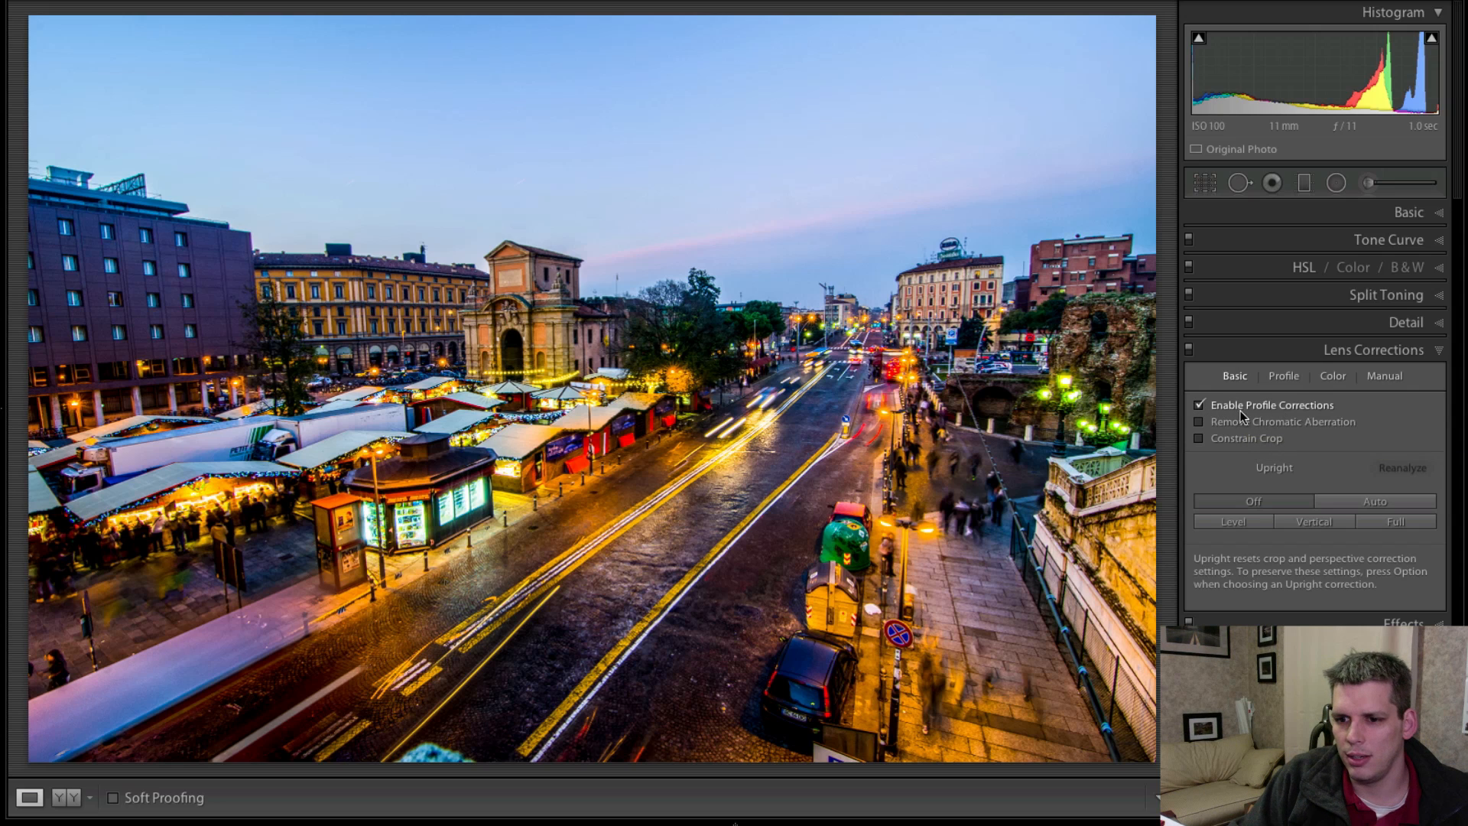
pyautogui.click(1197, 421)
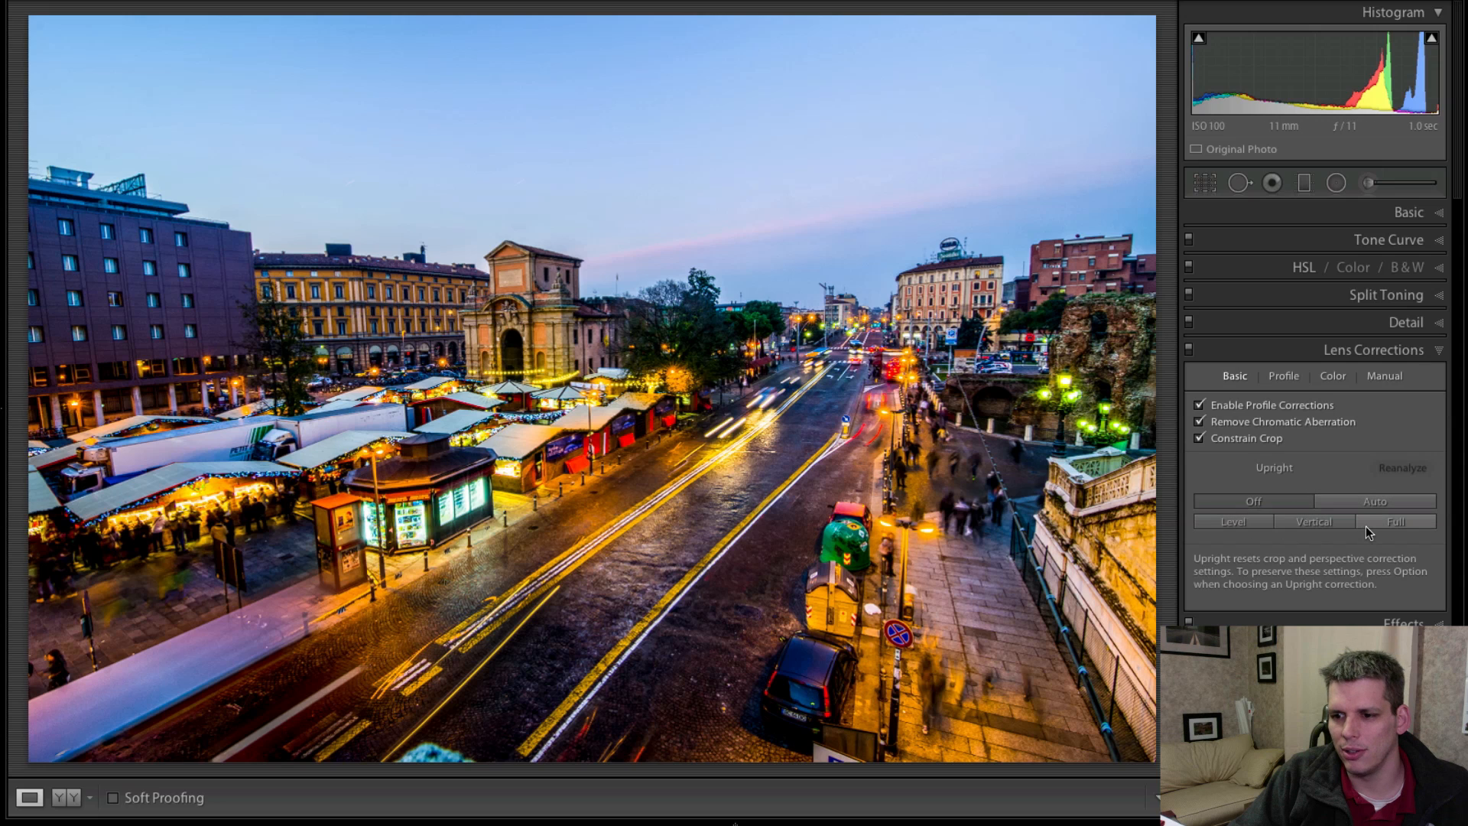
# Try the Auto Upright perspective correction twice, switching Upright off each time to compare.
pyautogui.click(1373, 503)
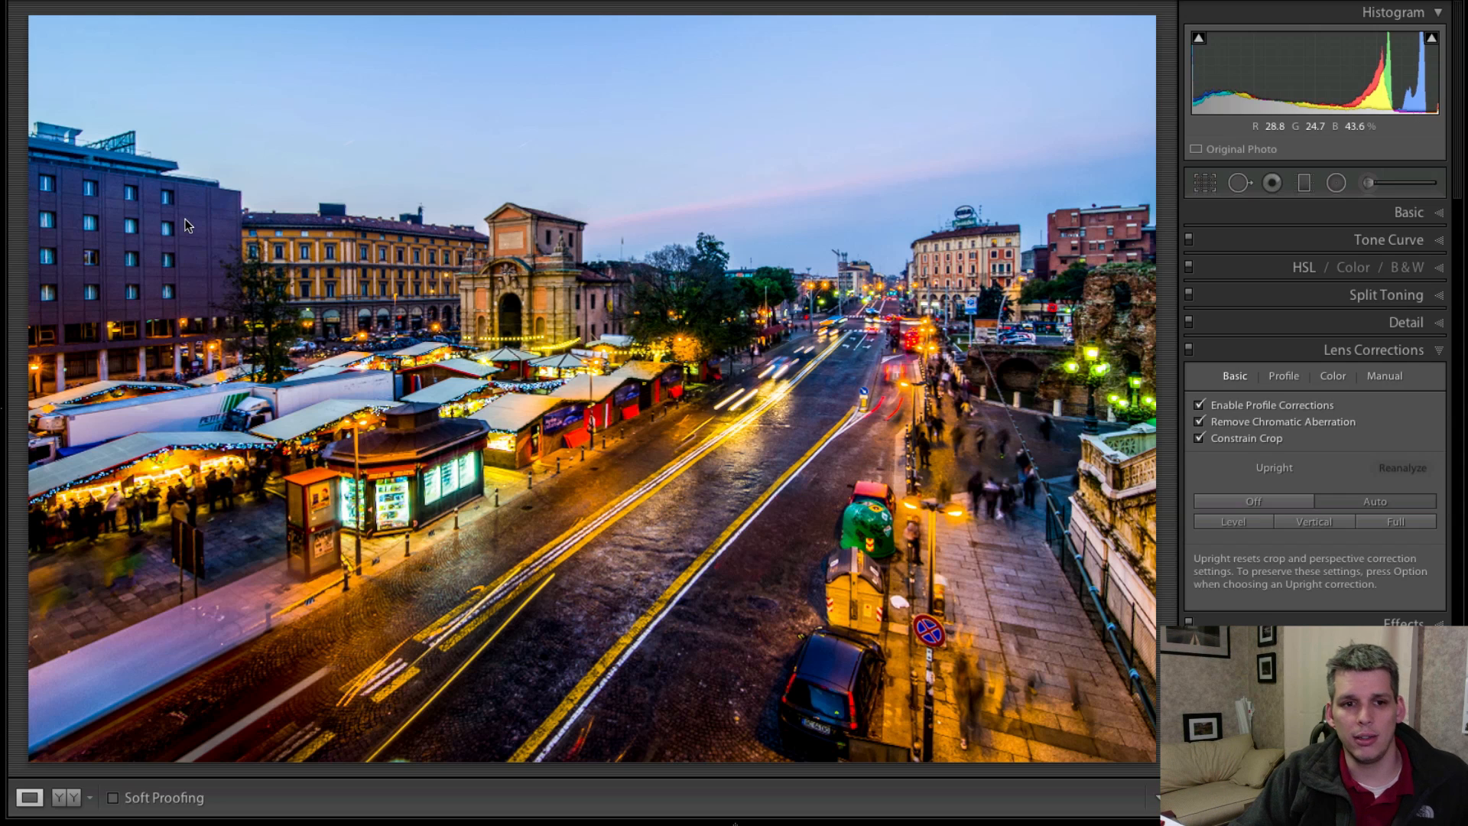
pyautogui.click(1282, 503)
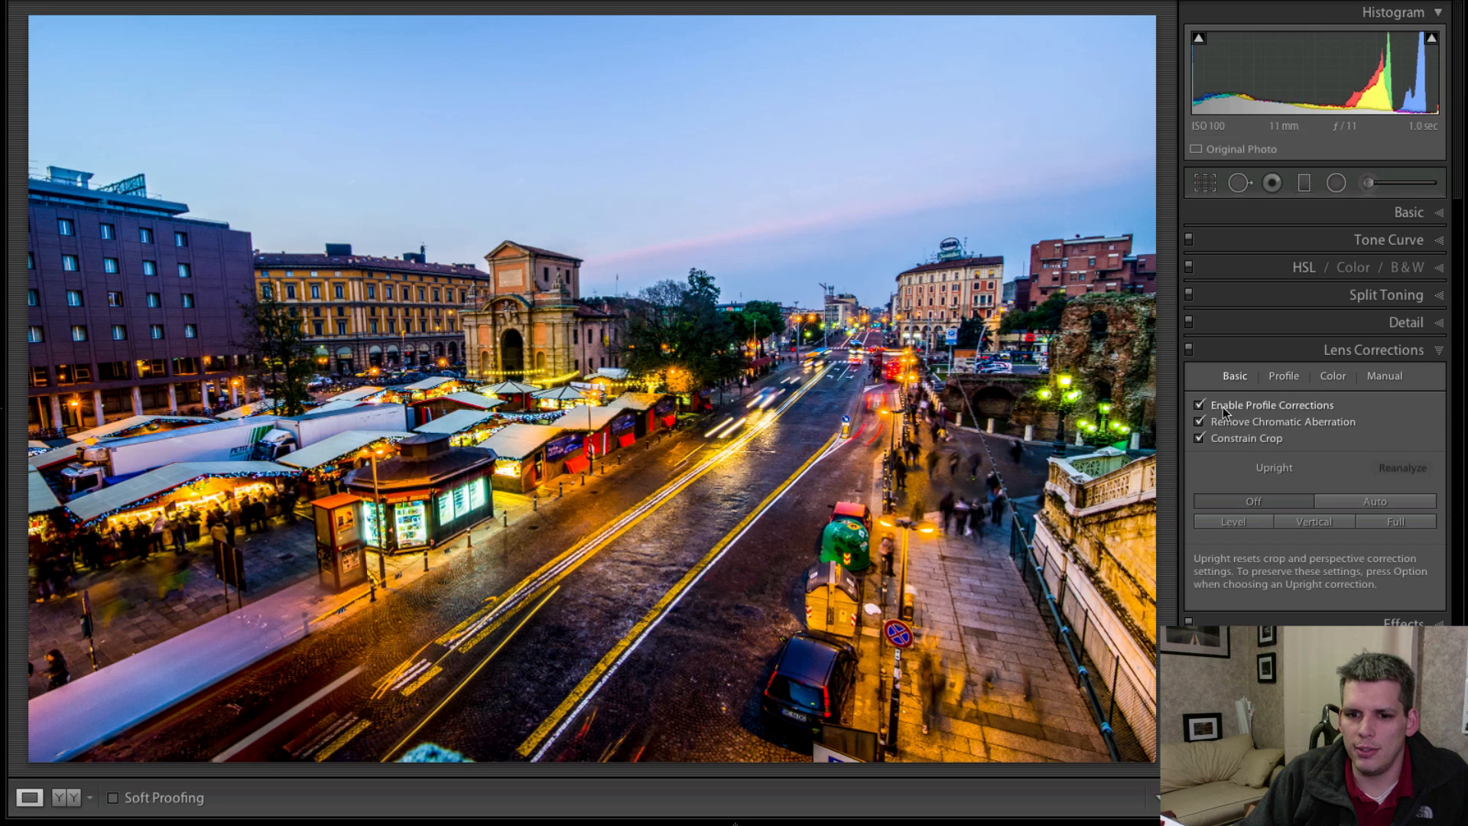
pyautogui.click(1375, 502)
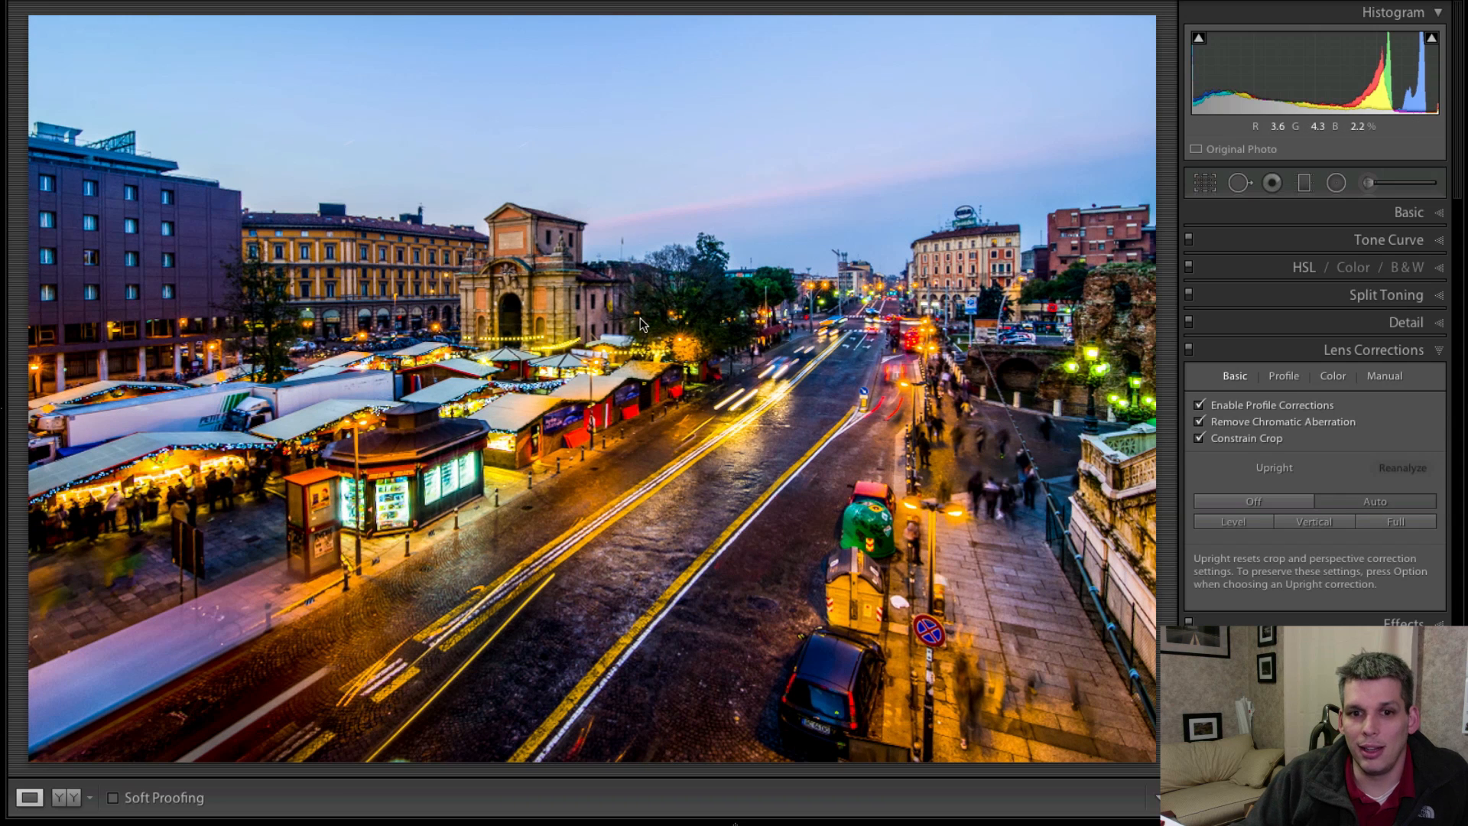
pyautogui.click(1253, 501)
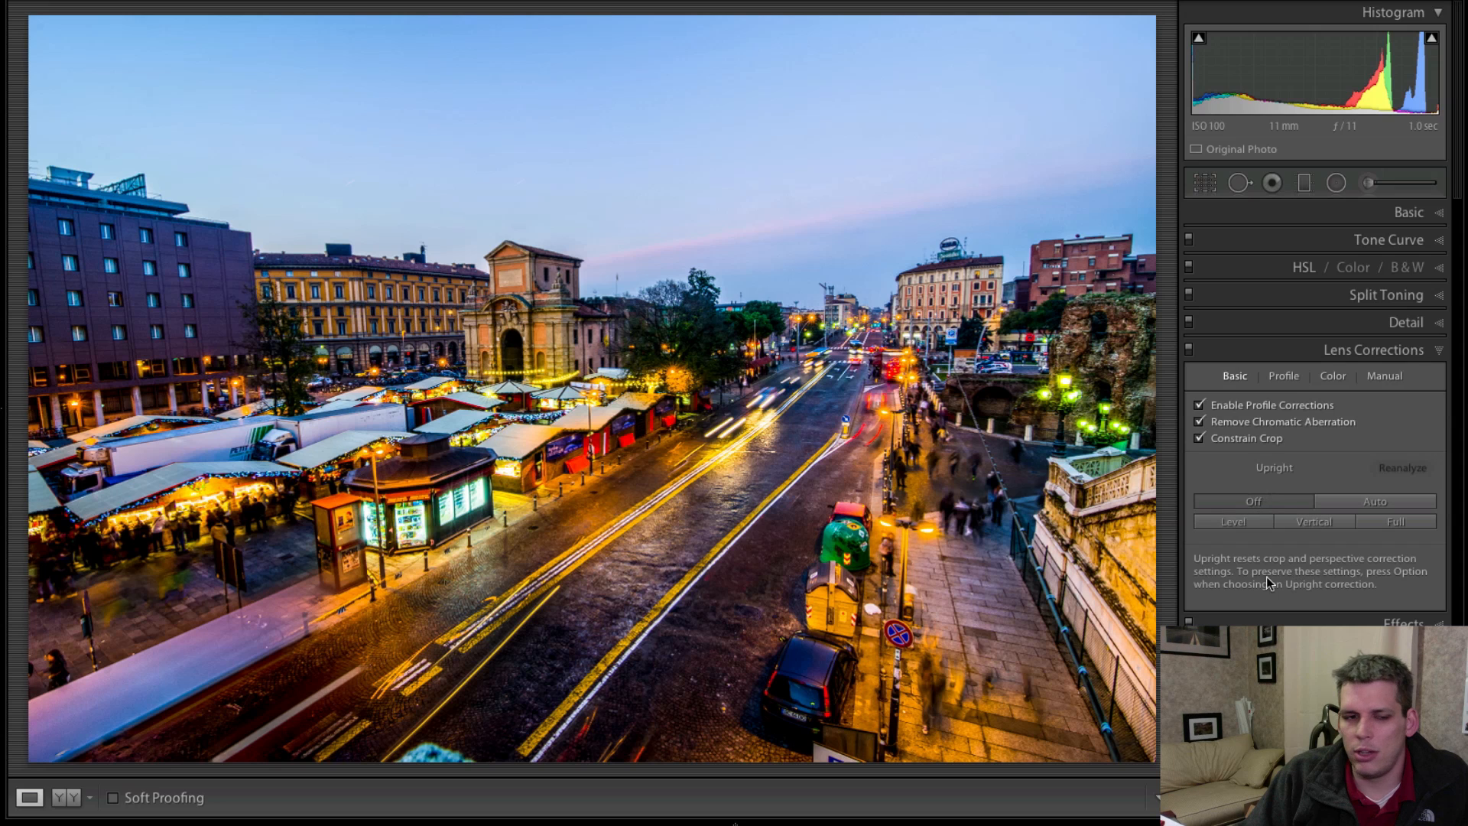
# Try the Level Upright correction, switch it off and apply the Vertical correction to straighten the buildings.
pyautogui.click(1242, 524)
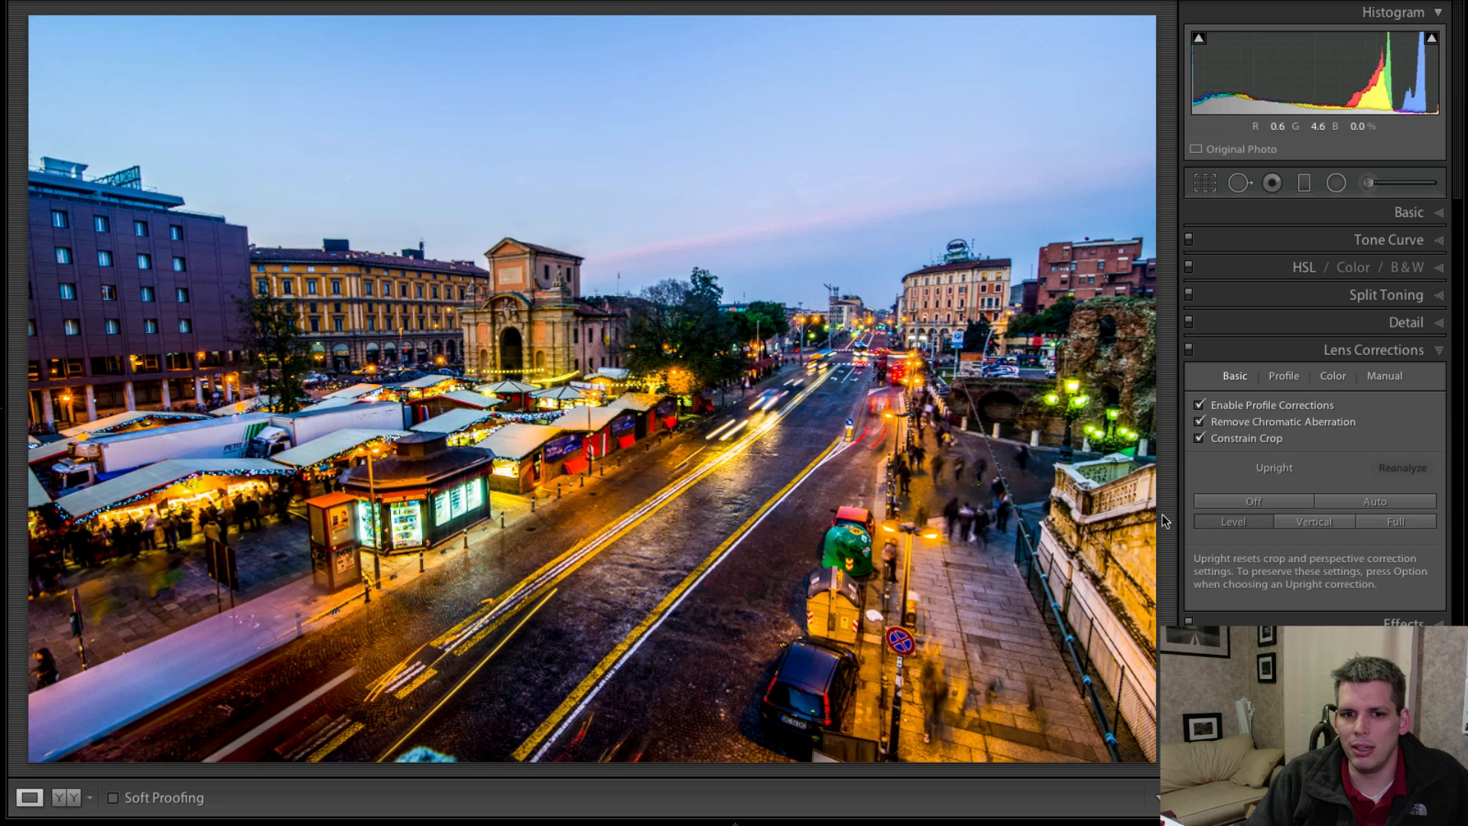
pyautogui.click(1258, 526)
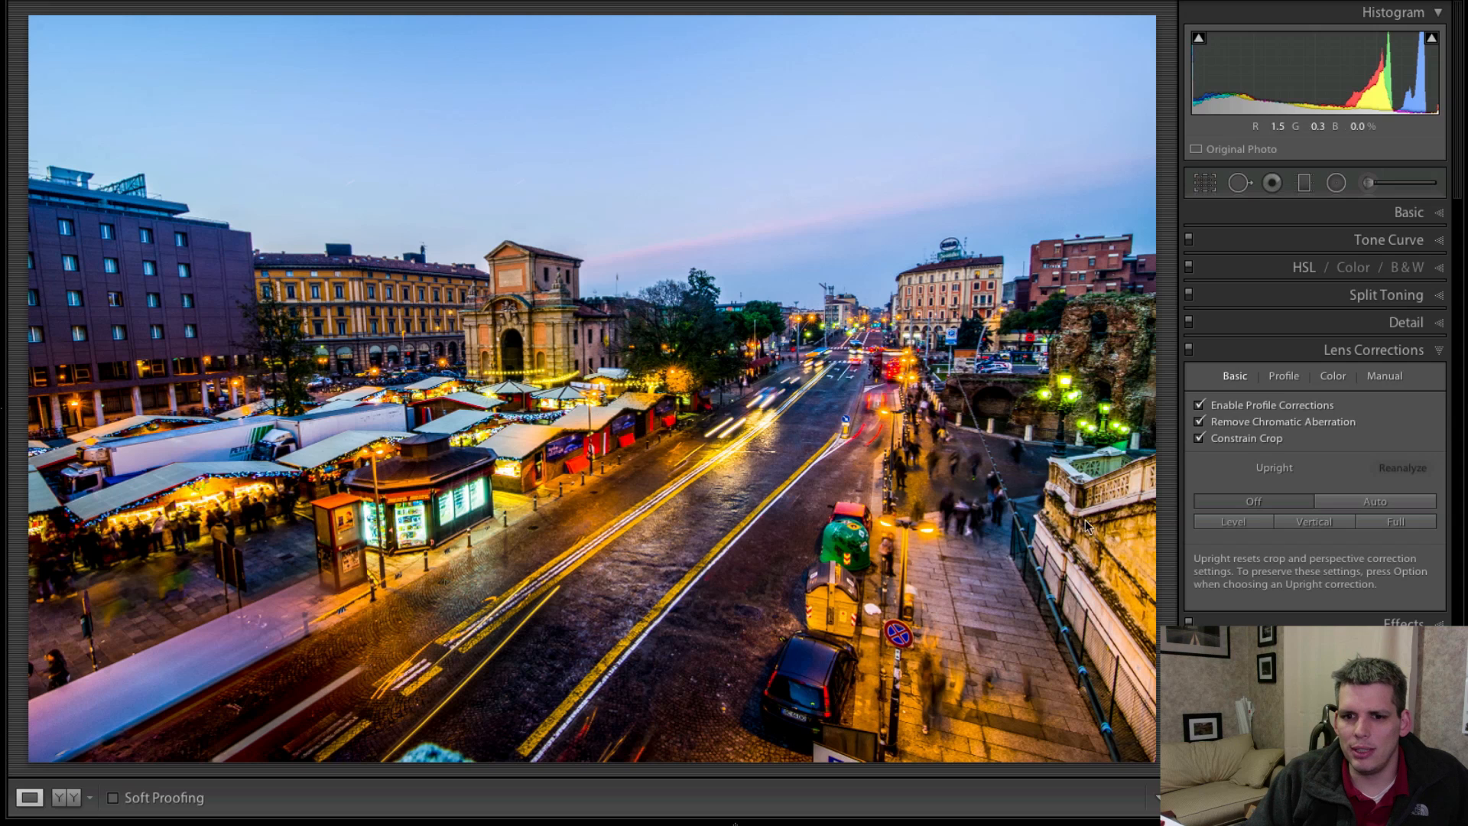
pyautogui.click(1314, 523)
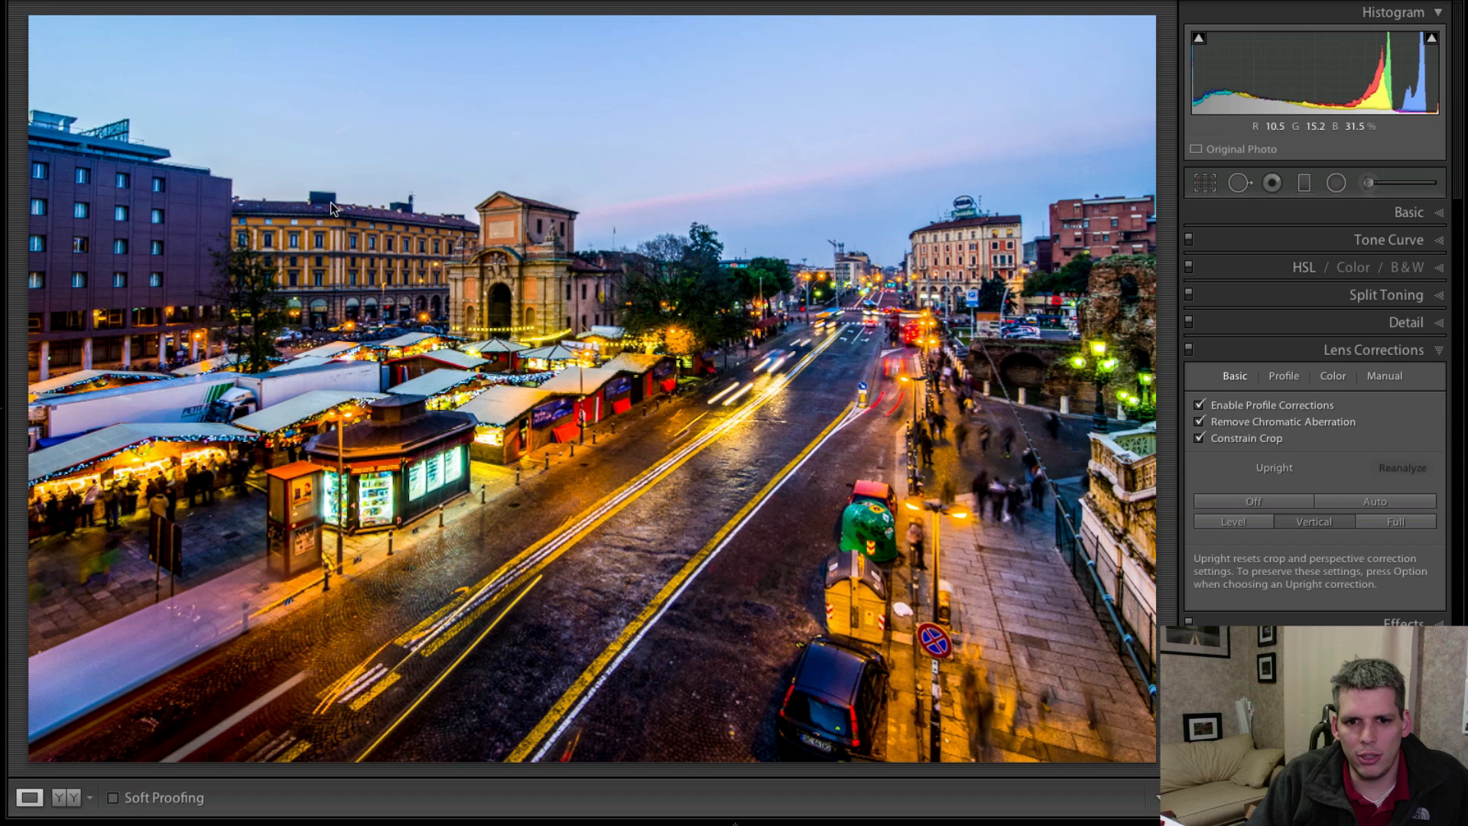
# Compare the Vertical Upright correction with Upright switched off, going back and forth between the two.
pyautogui.click(1297, 504)
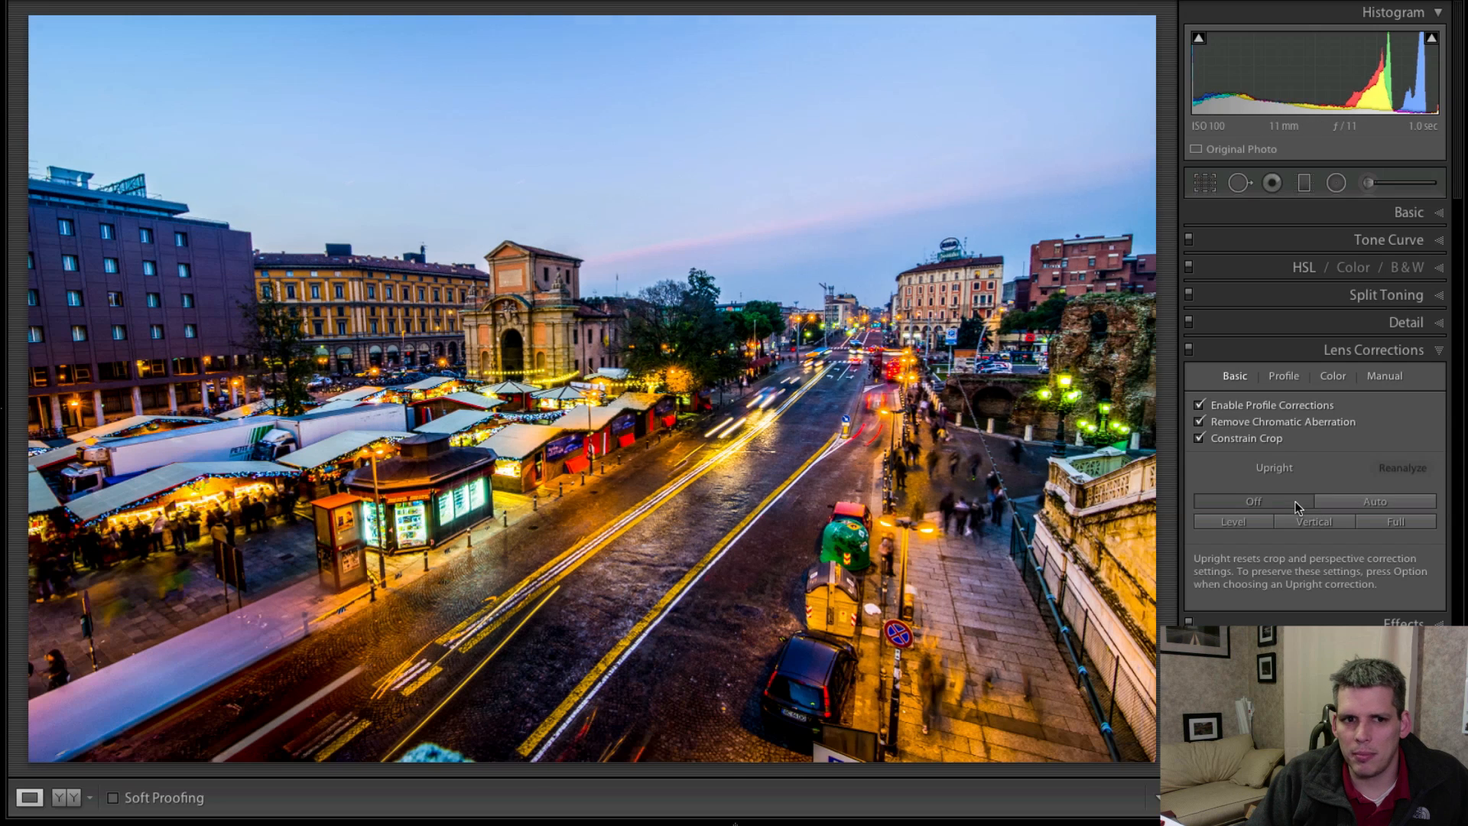
pyautogui.click(1307, 526)
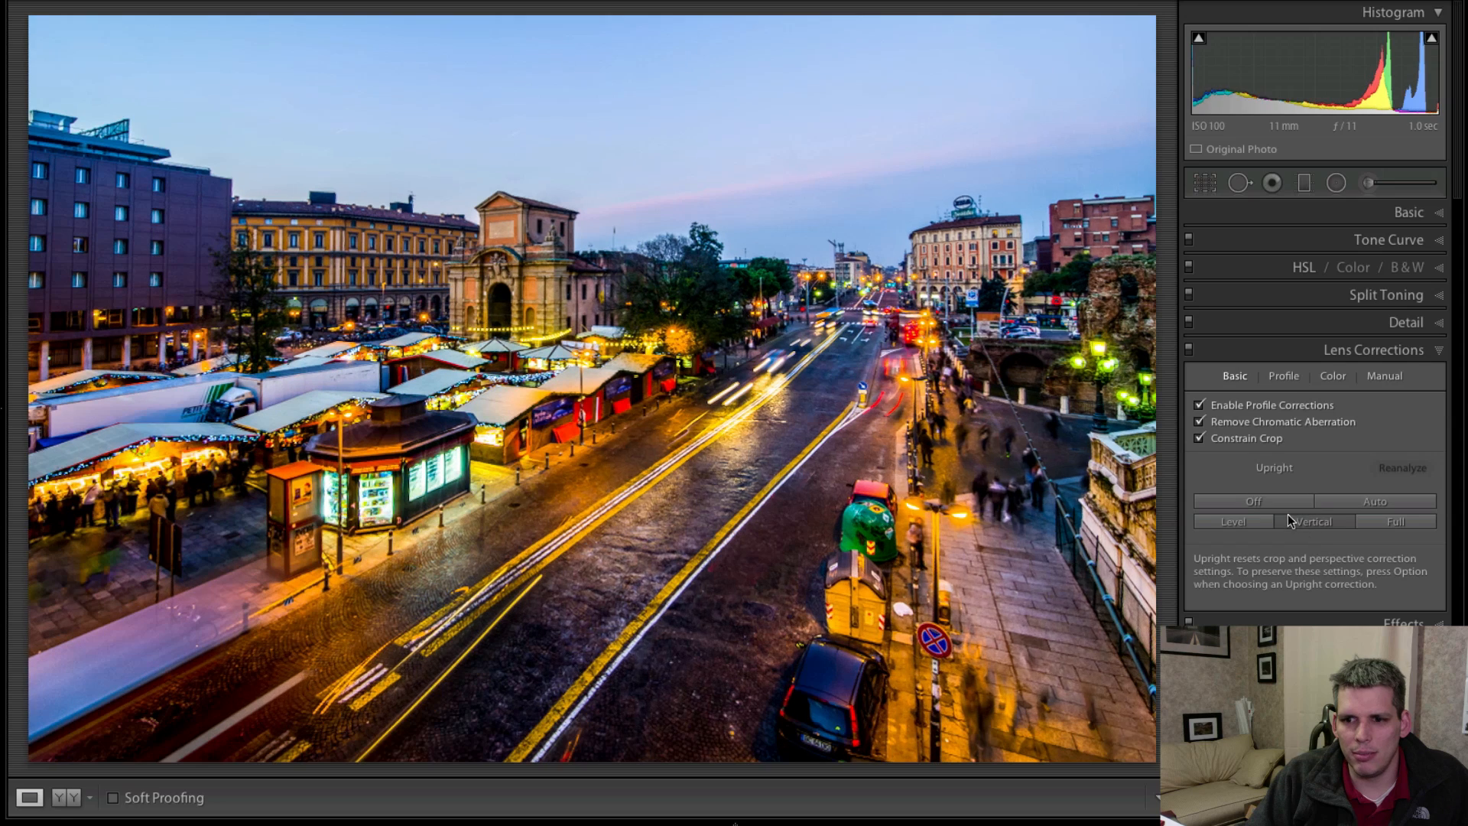
pyautogui.click(1284, 503)
pyautogui.click(1301, 519)
# Switch Upright off, try the Full Upright correction and switch it off again.
pyautogui.click(1289, 506)
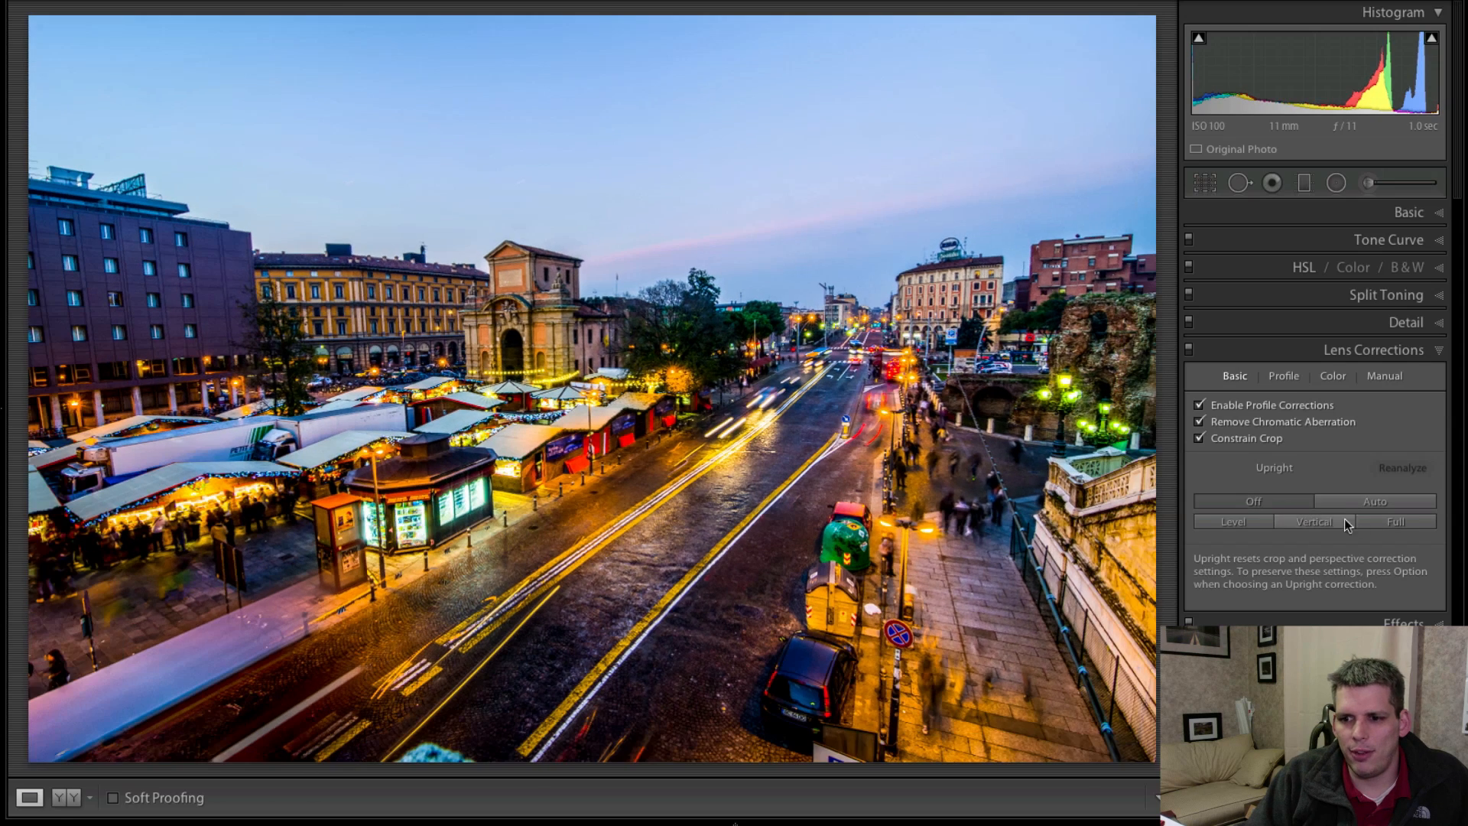
pyautogui.click(1396, 523)
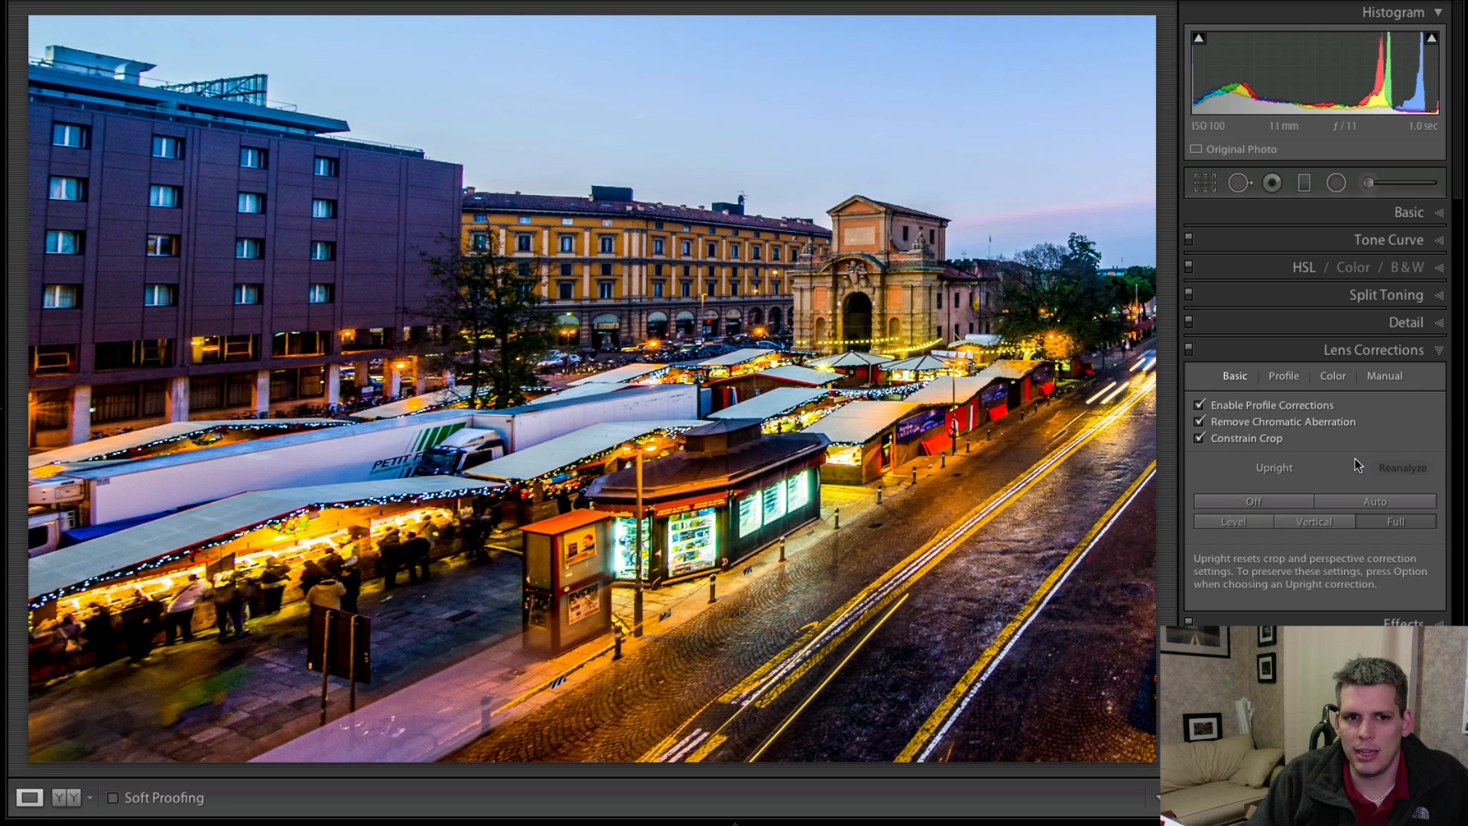
pyautogui.click(1272, 503)
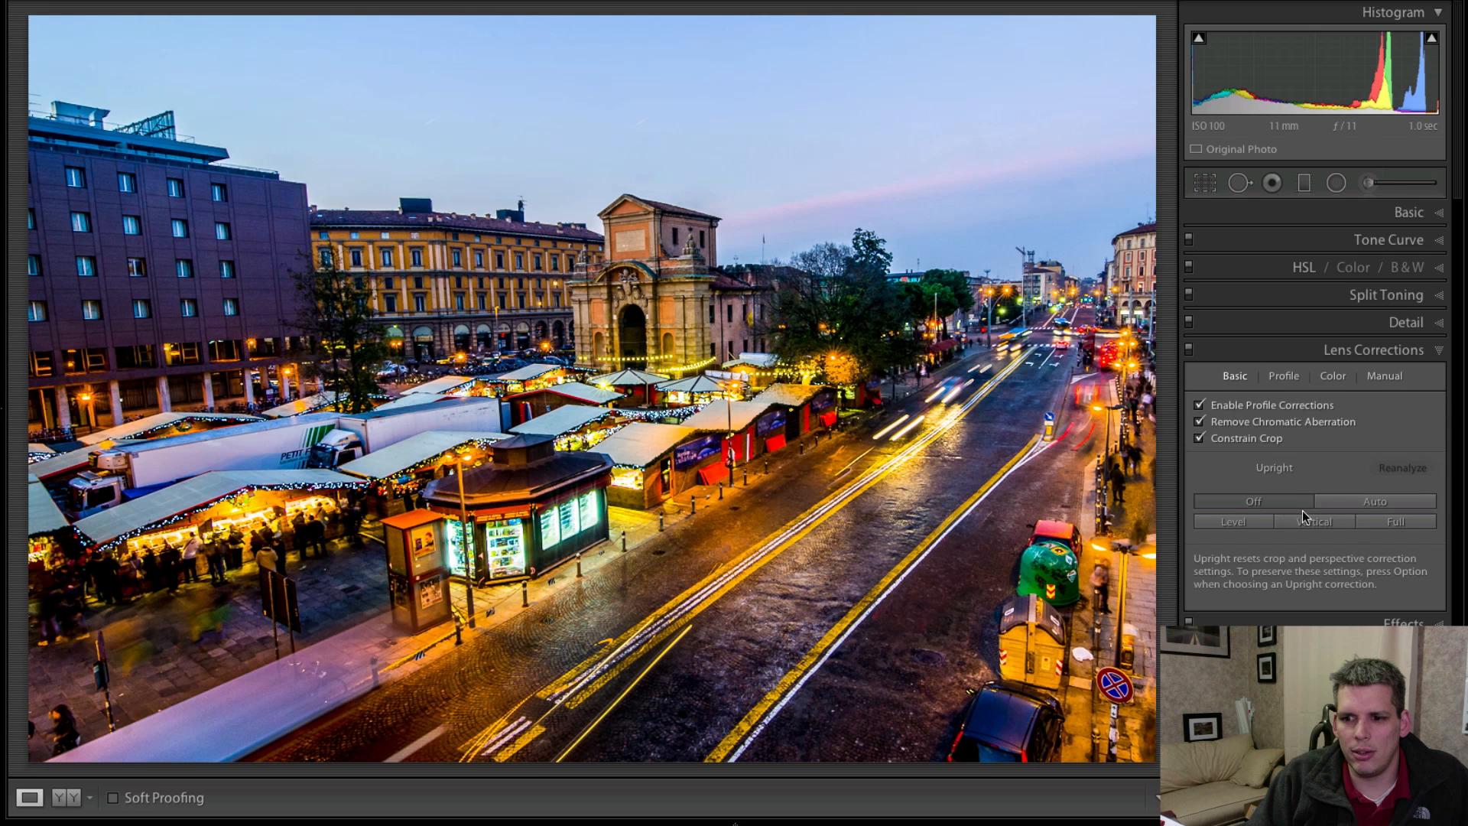
# Compare the Auto and Vertical Upright corrections and leave the Auto correction applied.
pyautogui.click(1361, 505)
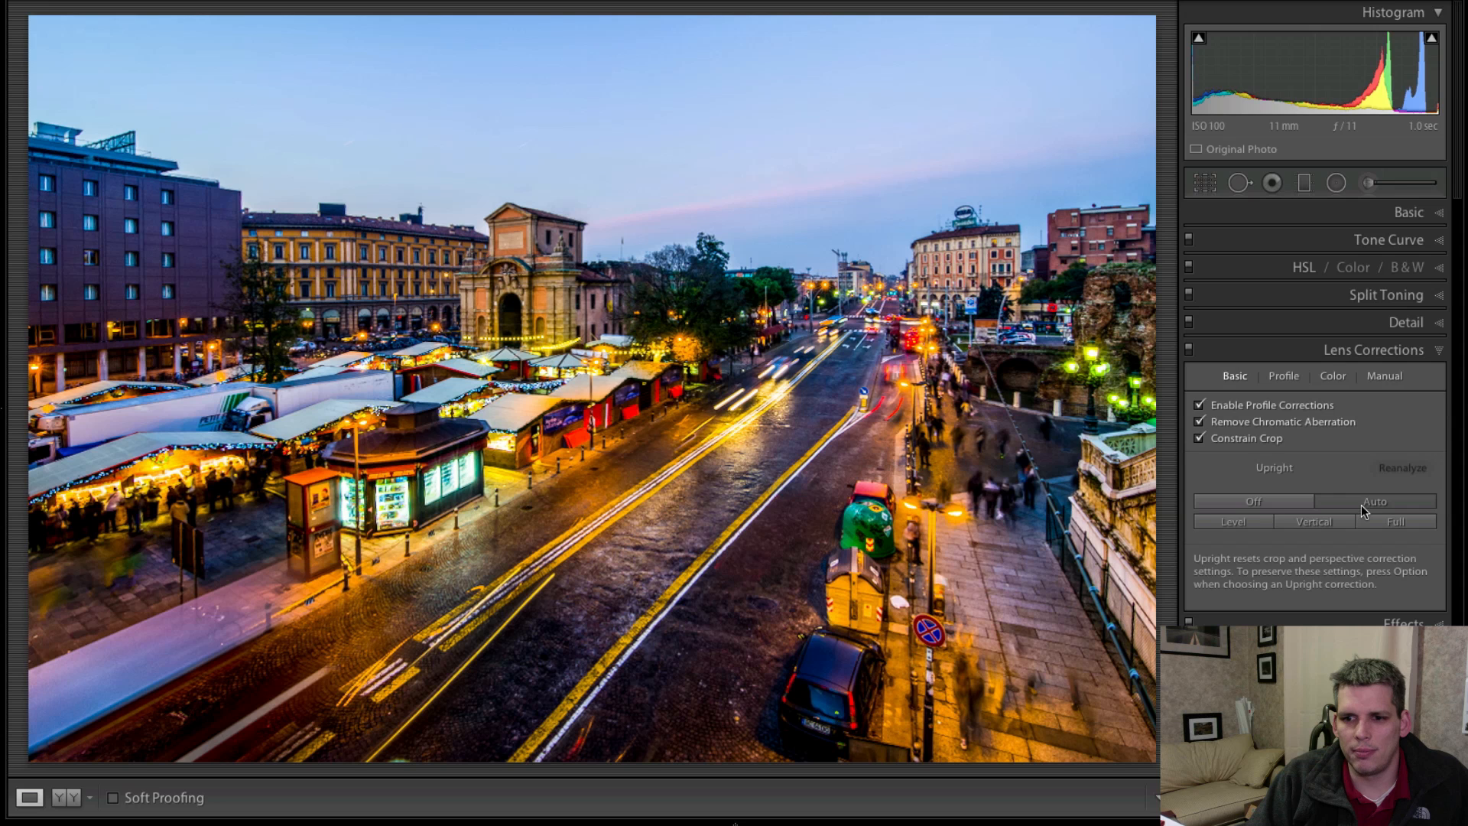
pyautogui.click(1334, 518)
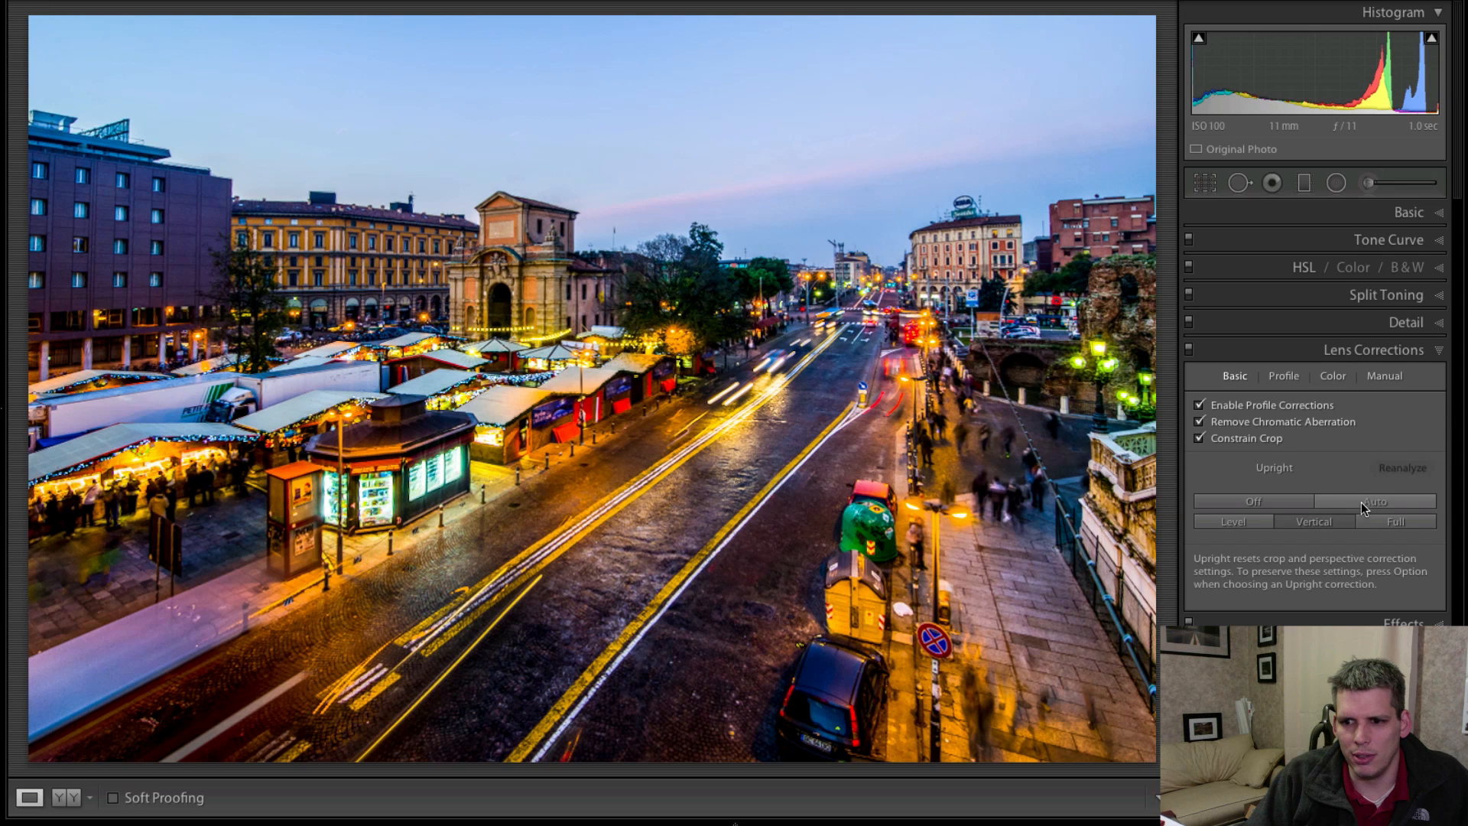
pyautogui.click(1361, 502)
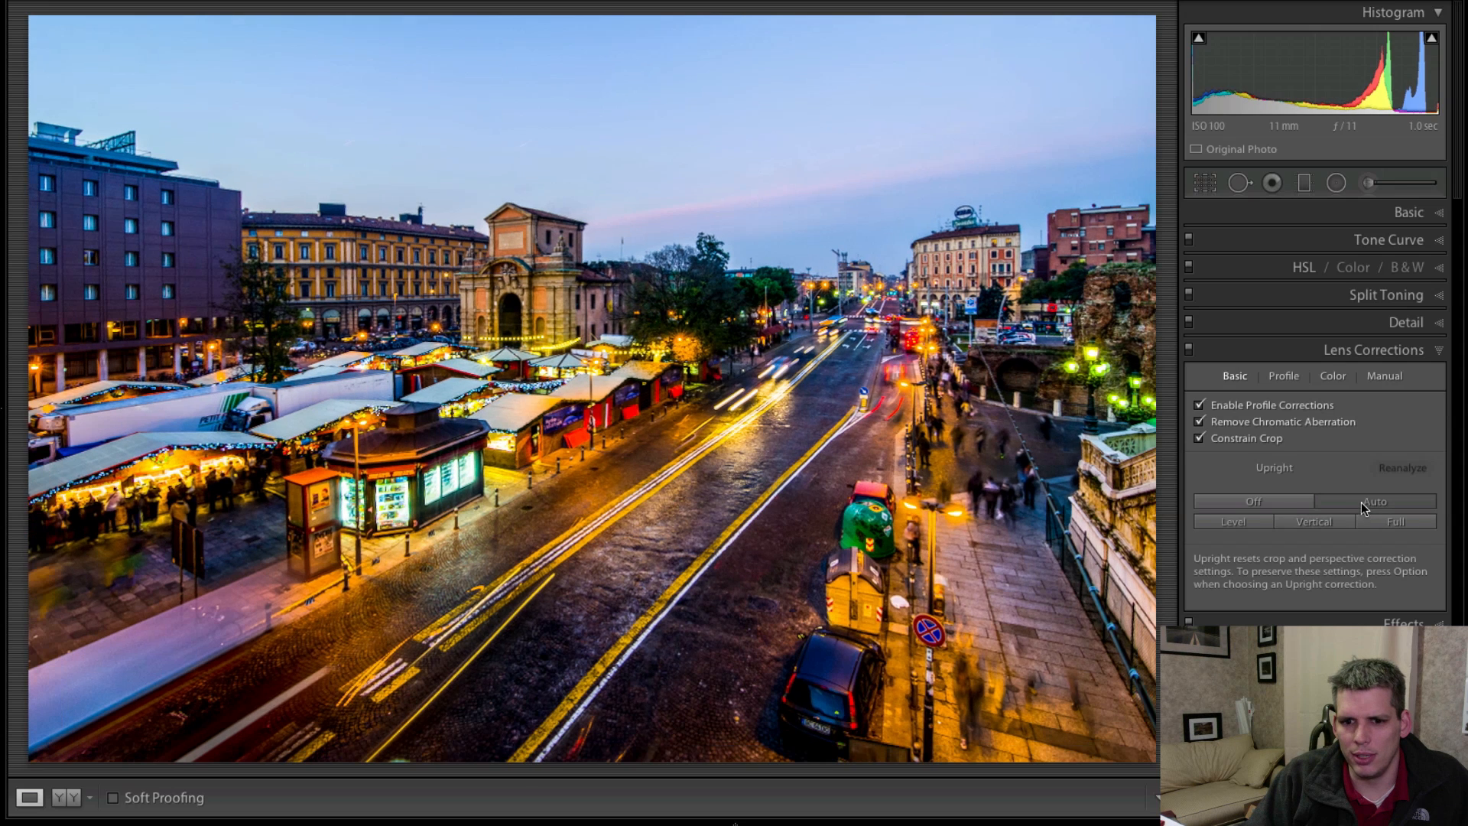
pyautogui.click(1333, 523)
pyautogui.click(1352, 506)
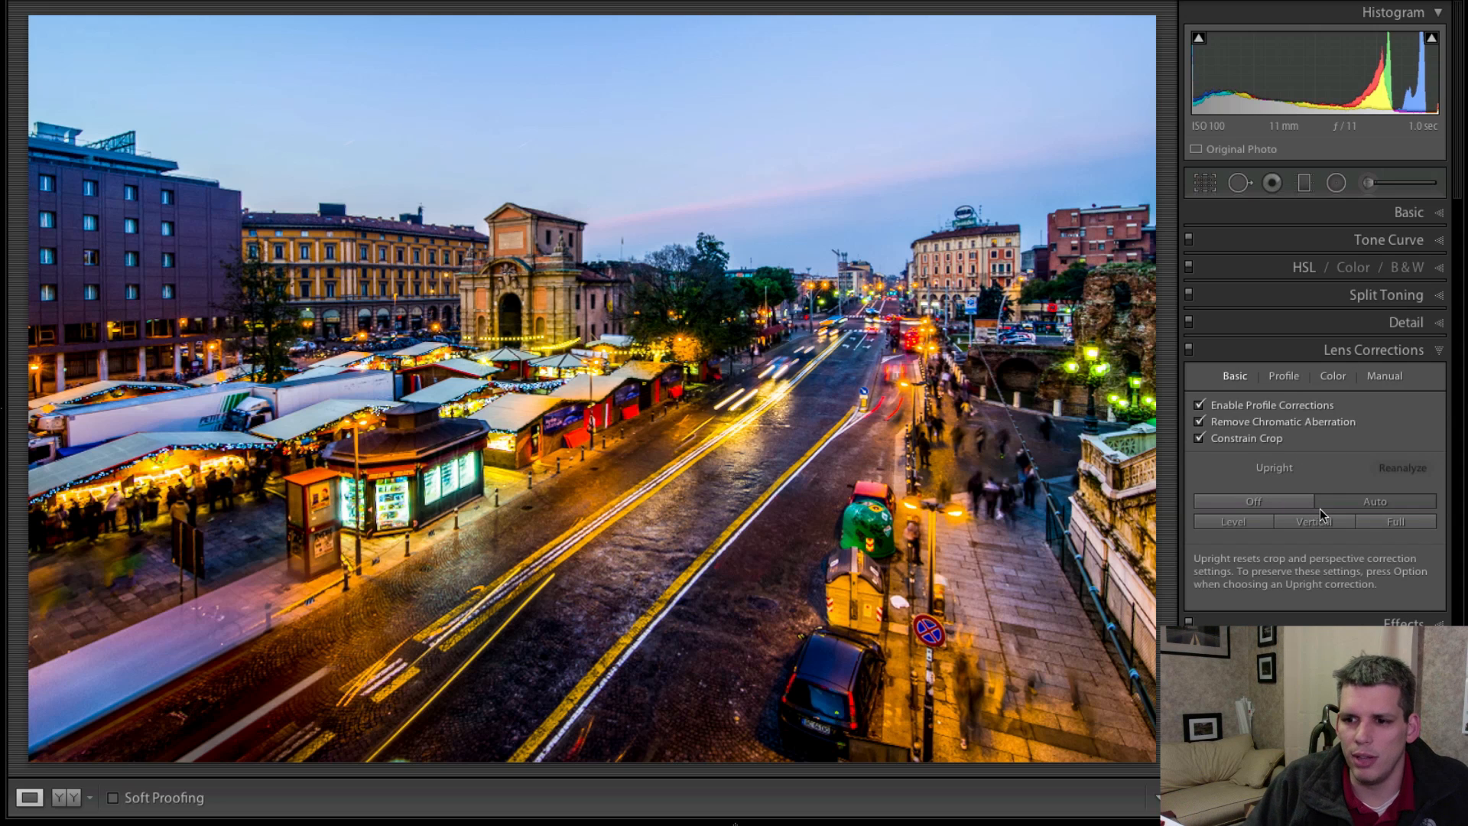
pyautogui.click(1382, 375)
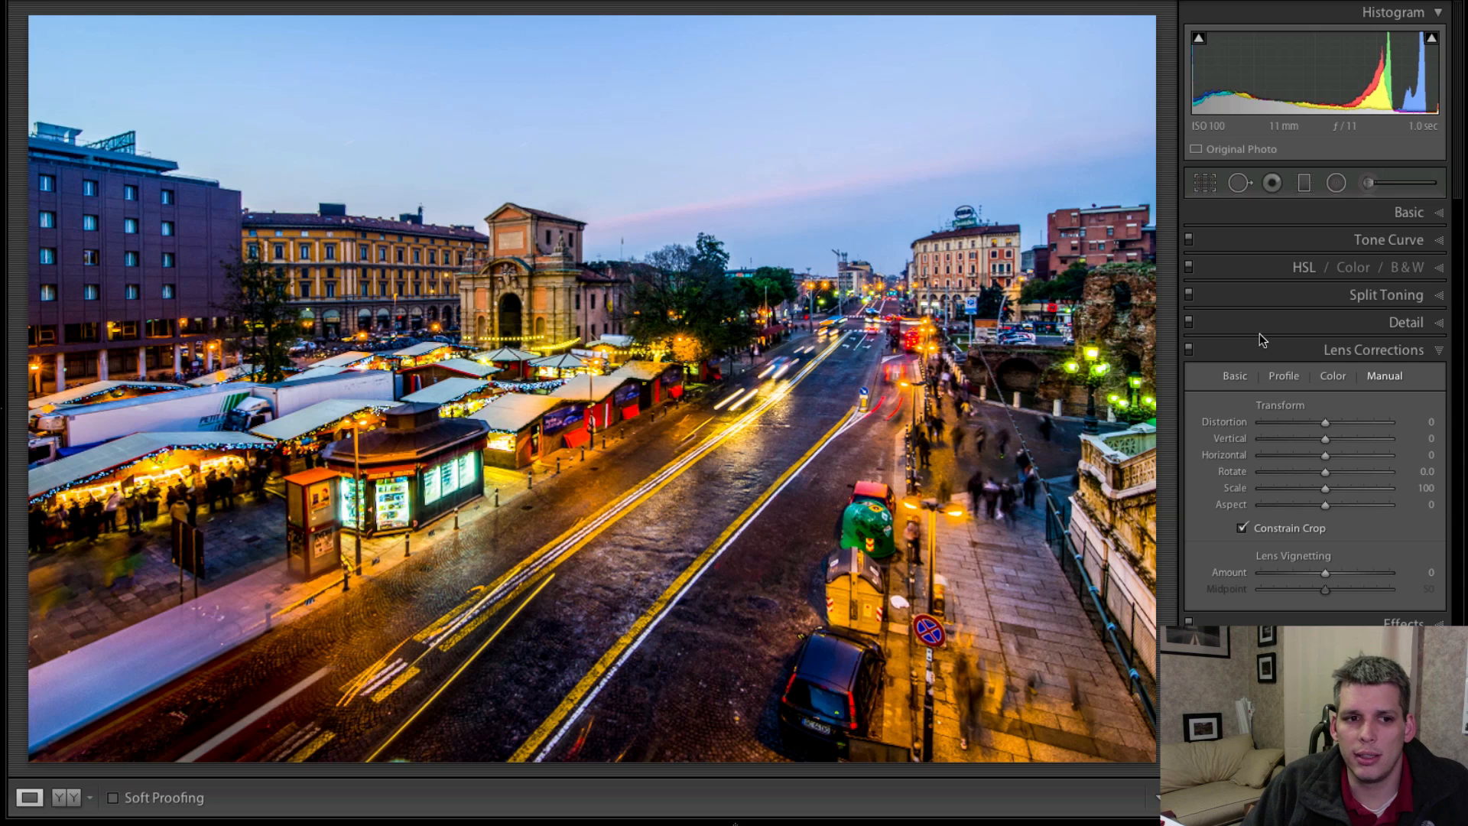
pyautogui.click(1238, 376)
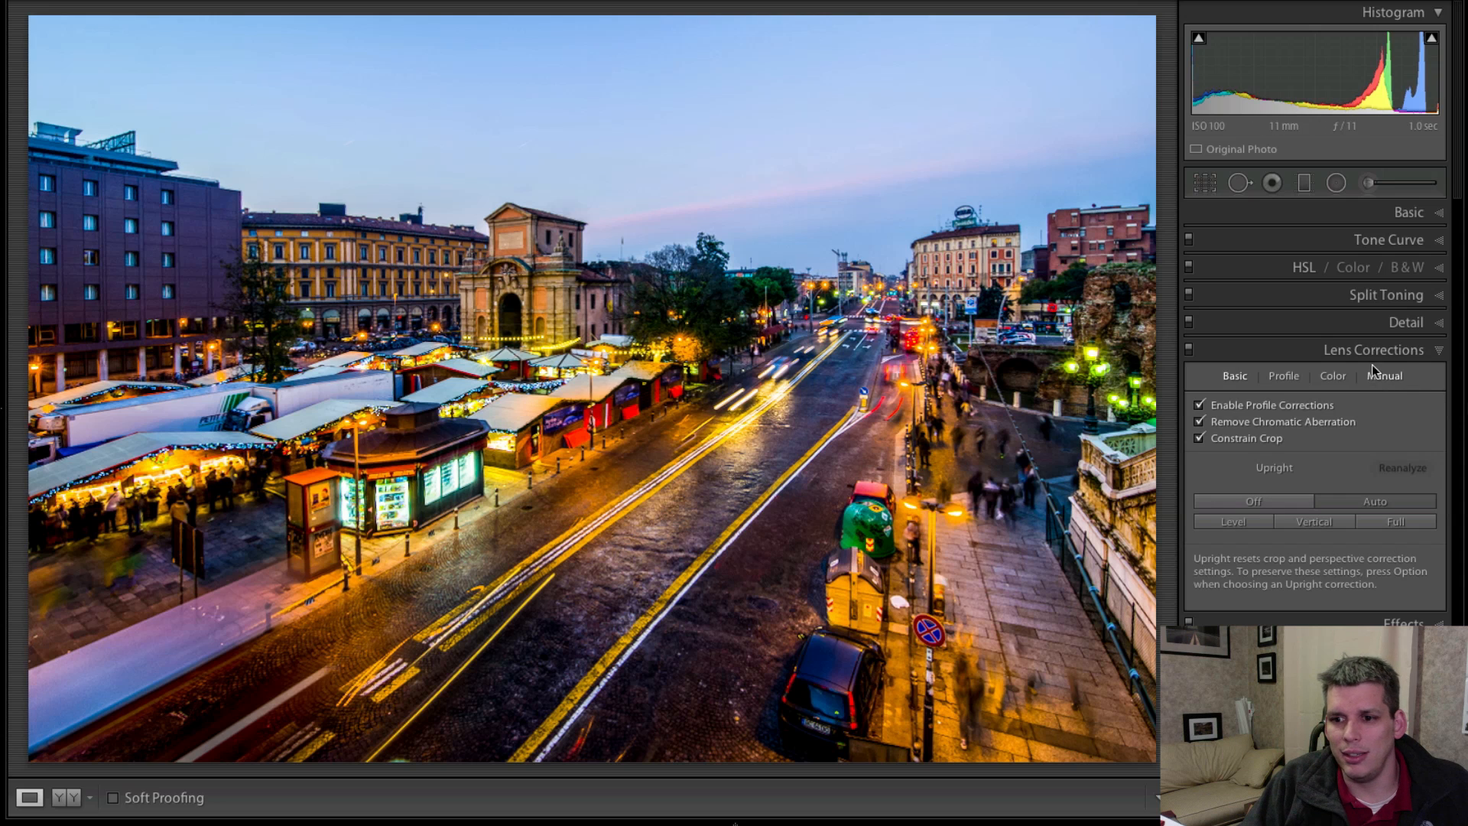
pyautogui.click(1406, 353)
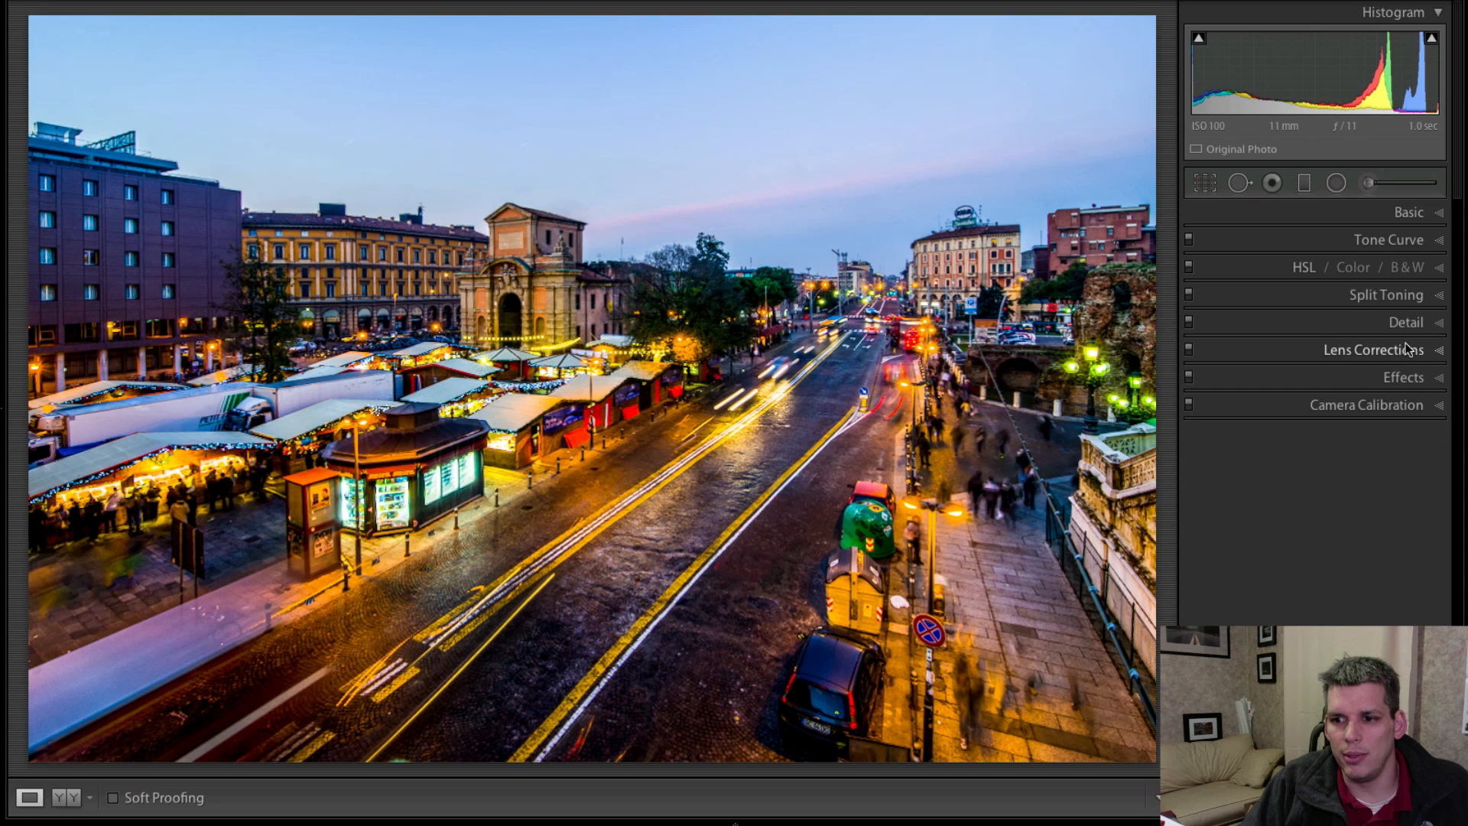
pyautogui.click(1402, 214)
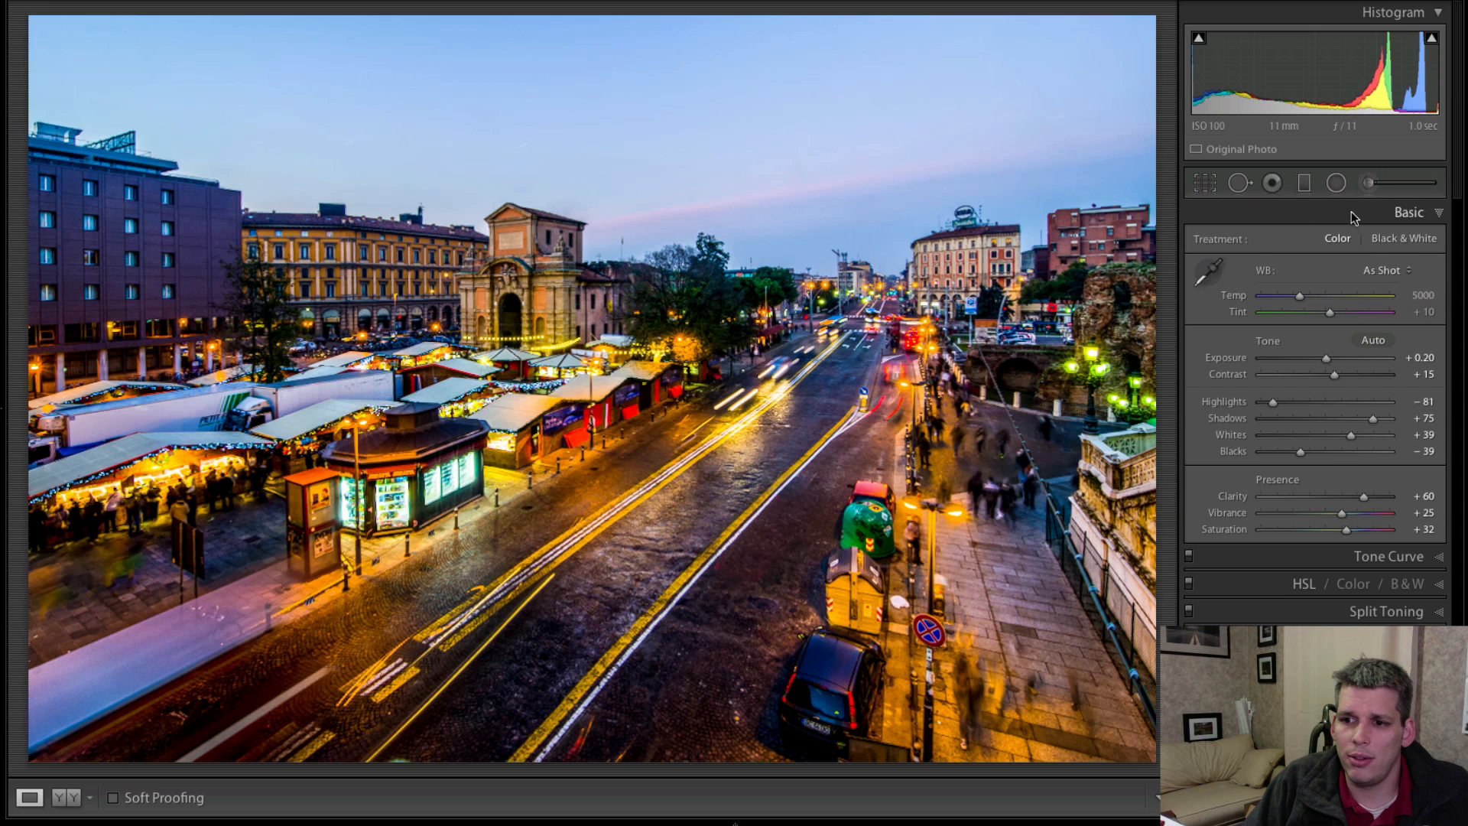
# Paint the purple building's facade with a size 12 adjustment brush, resetting Temp to 0 and setting Shadows to 32.
pyautogui.click(1372, 185)
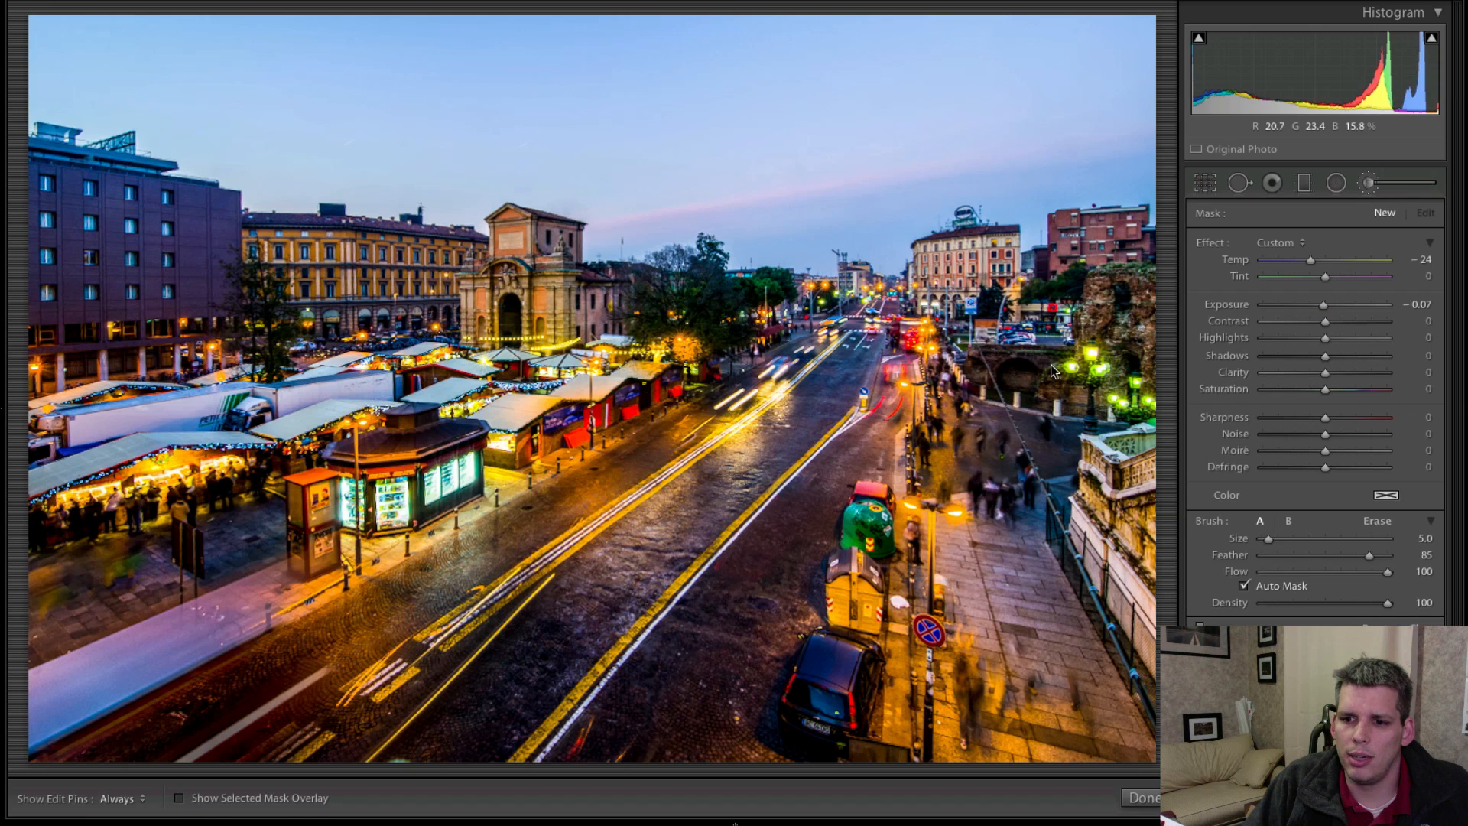
pyautogui.press(']')
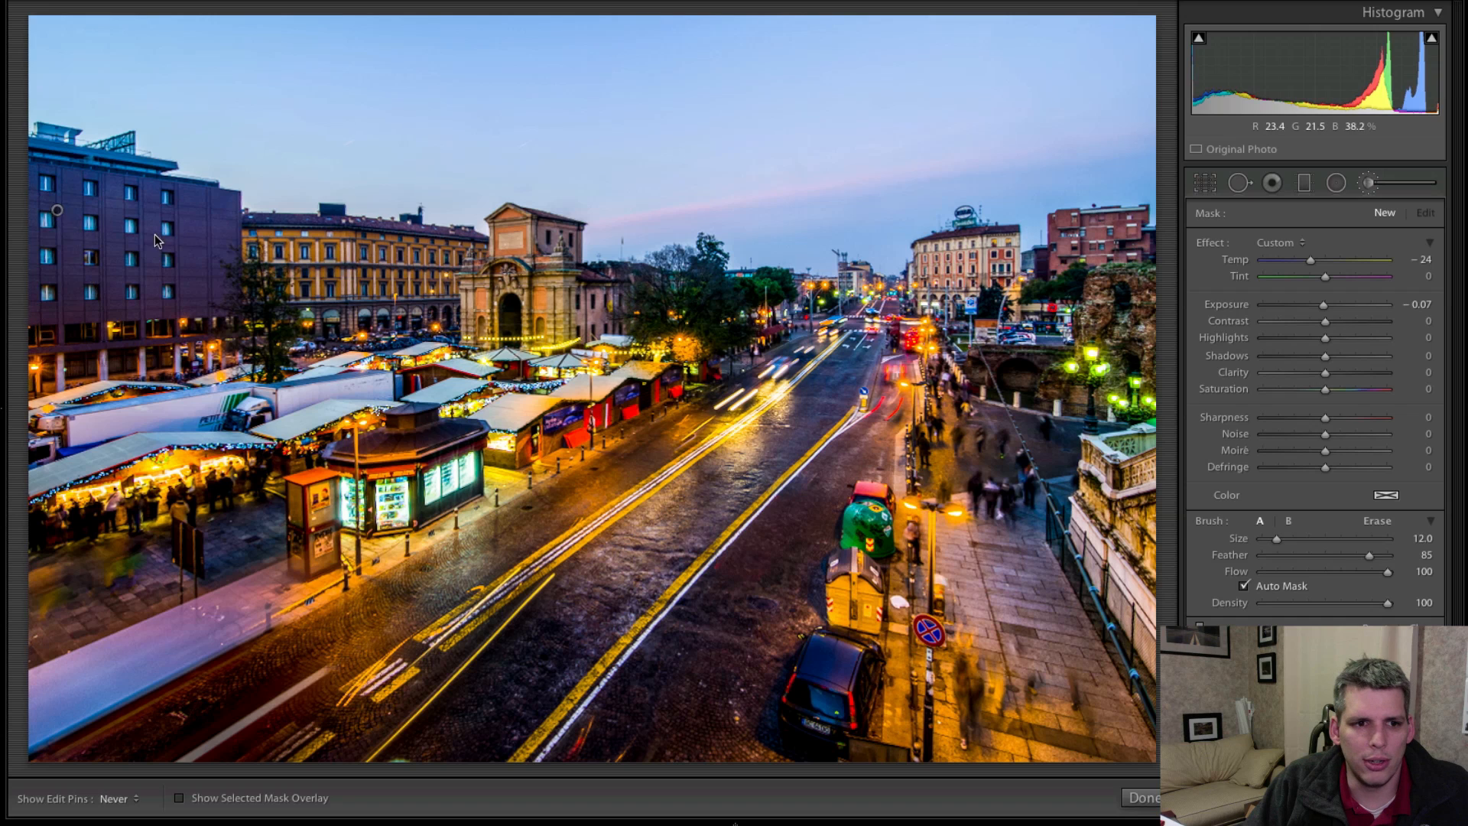
pyautogui.moveTo(154, 234); pyautogui.dragTo(195, 255)
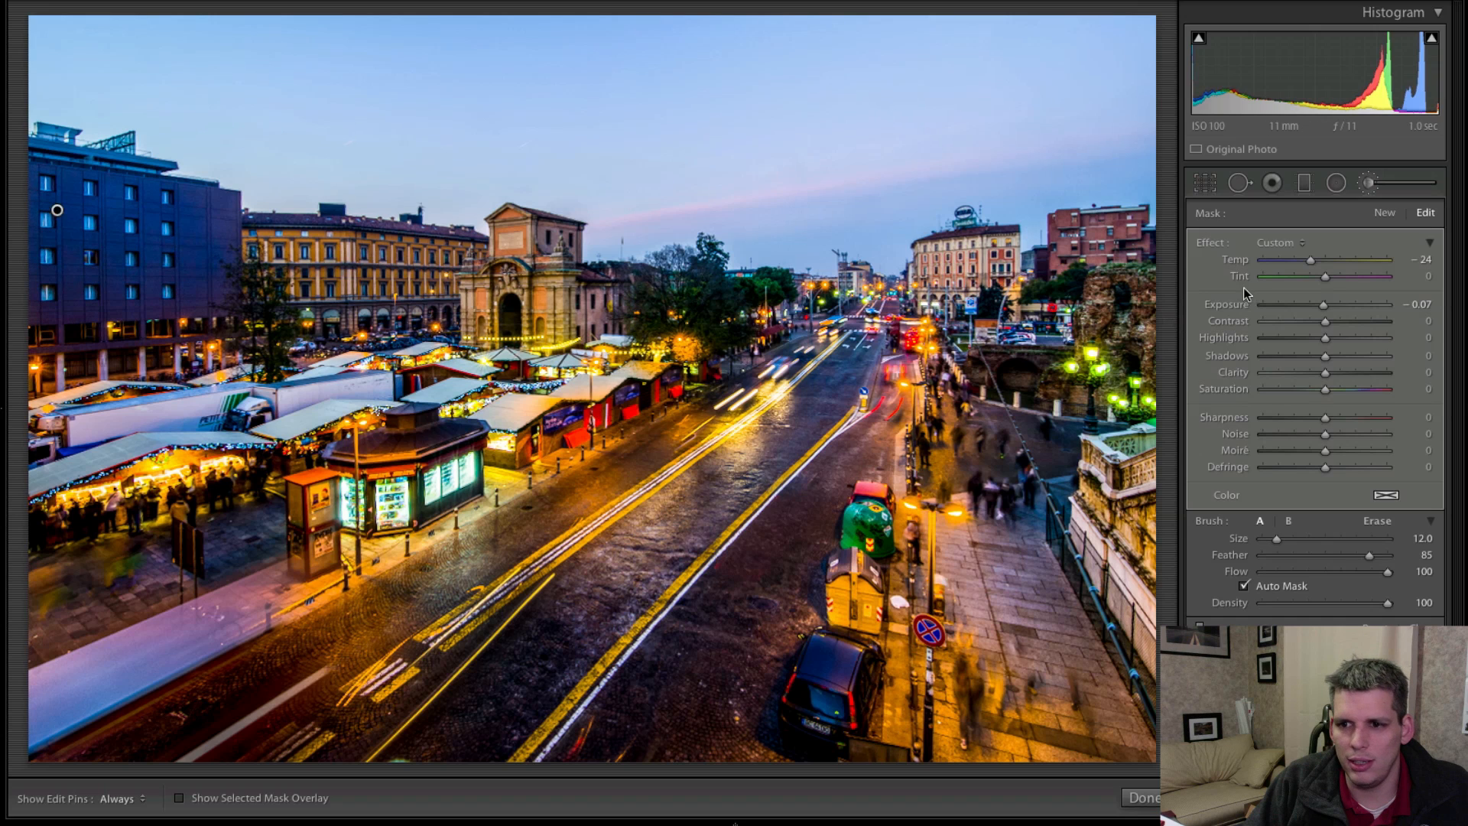
pyautogui.doubleClick(1242, 262)
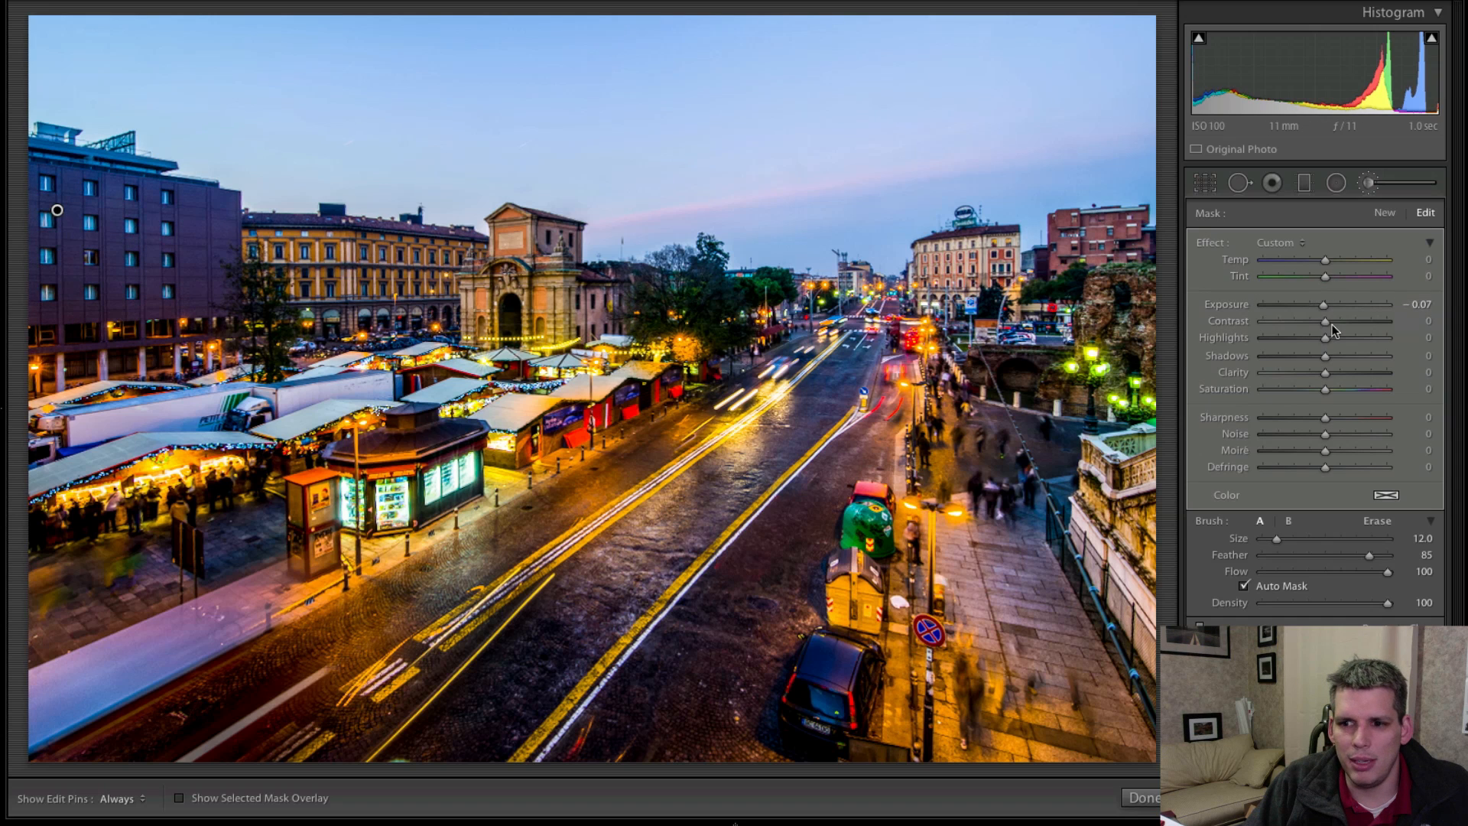
pyautogui.moveTo(1328, 358); pyautogui.dragTo(1343, 356)
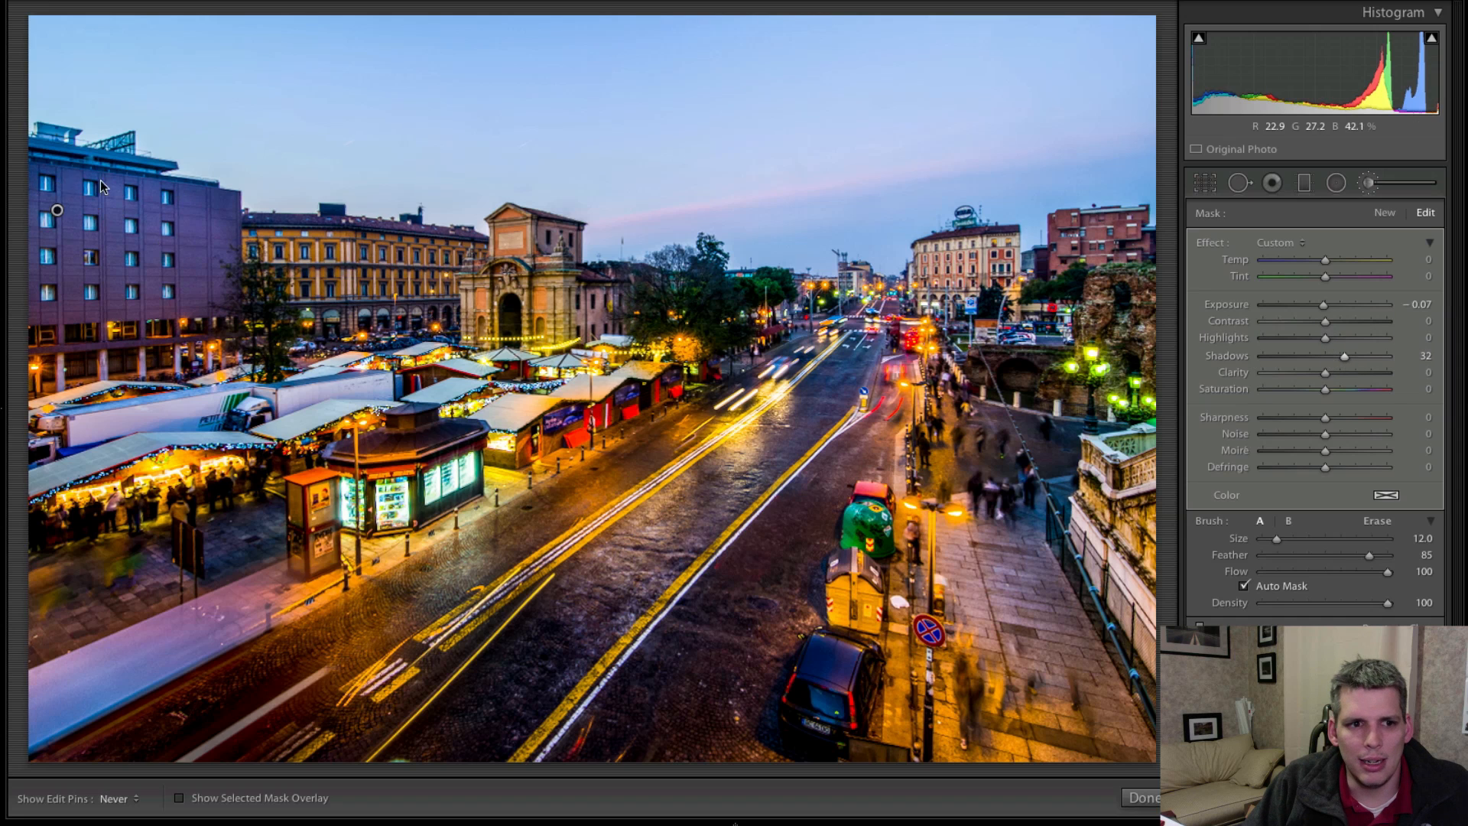
# Extend the shadow-lifting brush mask over the dark trees along the buildings, with the edit pins hidden while painting.
pyautogui.press('h')
pyautogui.moveTo(234, 227)
pyautogui.mouseDown()
pyautogui.moveTo(121, 313)
pyautogui.moveTo(255, 350)
pyautogui.moveTo(46, 413)
pyautogui.moveTo(99, 611)
pyautogui.moveTo(321, 535)
pyautogui.moveTo(428, 474)
pyautogui.moveTo(569, 444)
pyautogui.moveTo(757, 299)
pyautogui.moveTo(235, 274)
pyautogui.moveTo(459, 344)
pyautogui.moveTo(243, 338)
pyautogui.moveTo(292, 393)
pyautogui.moveTo(523, 419)
pyautogui.moveTo(55, 596)
pyautogui.moveTo(82, 668)
pyautogui.moveTo(490, 508)
pyautogui.moveTo(711, 398)
pyautogui.moveTo(799, 315)
pyautogui.mouseUp()
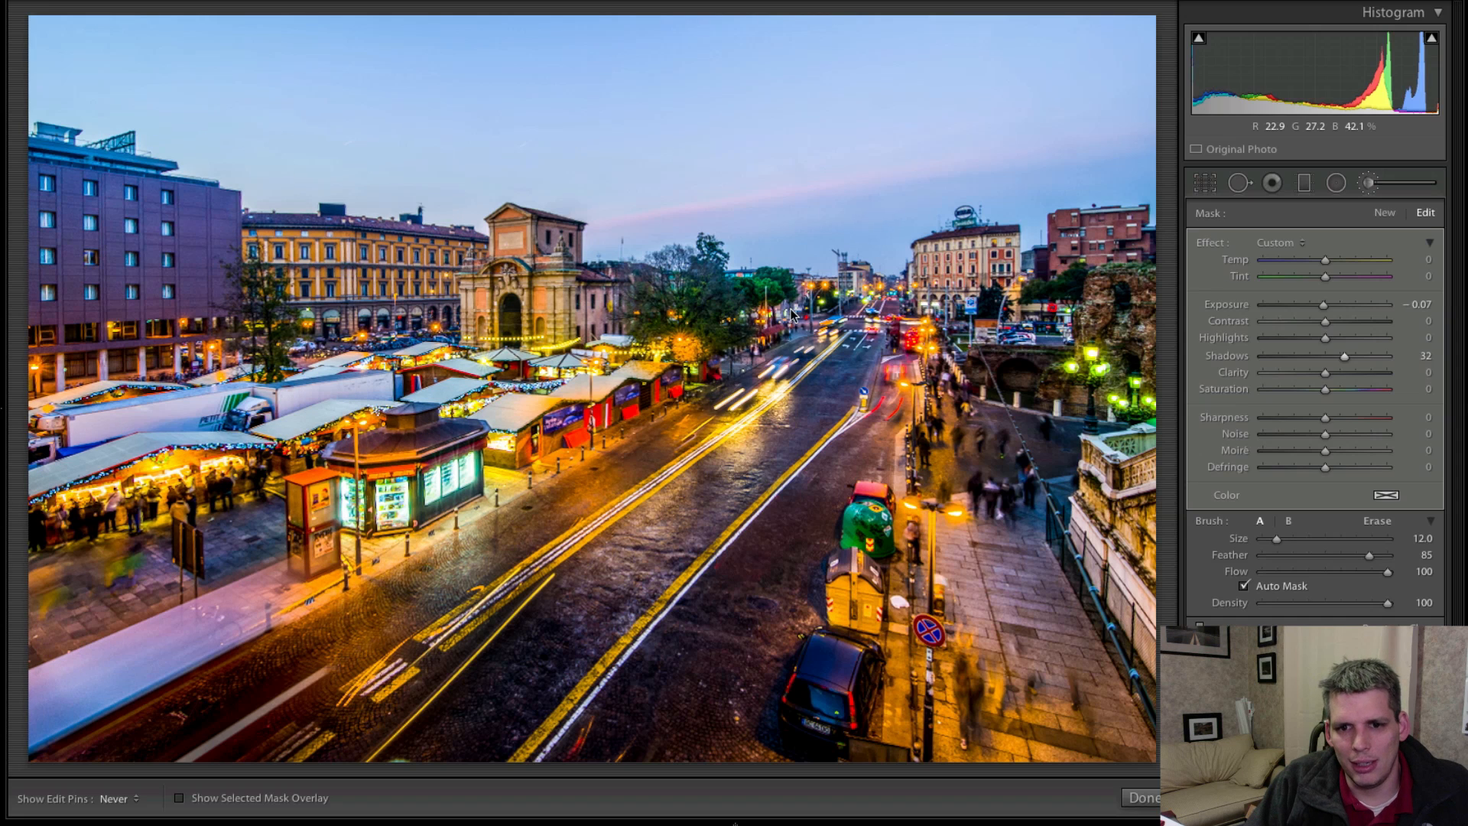
pyautogui.press('h')
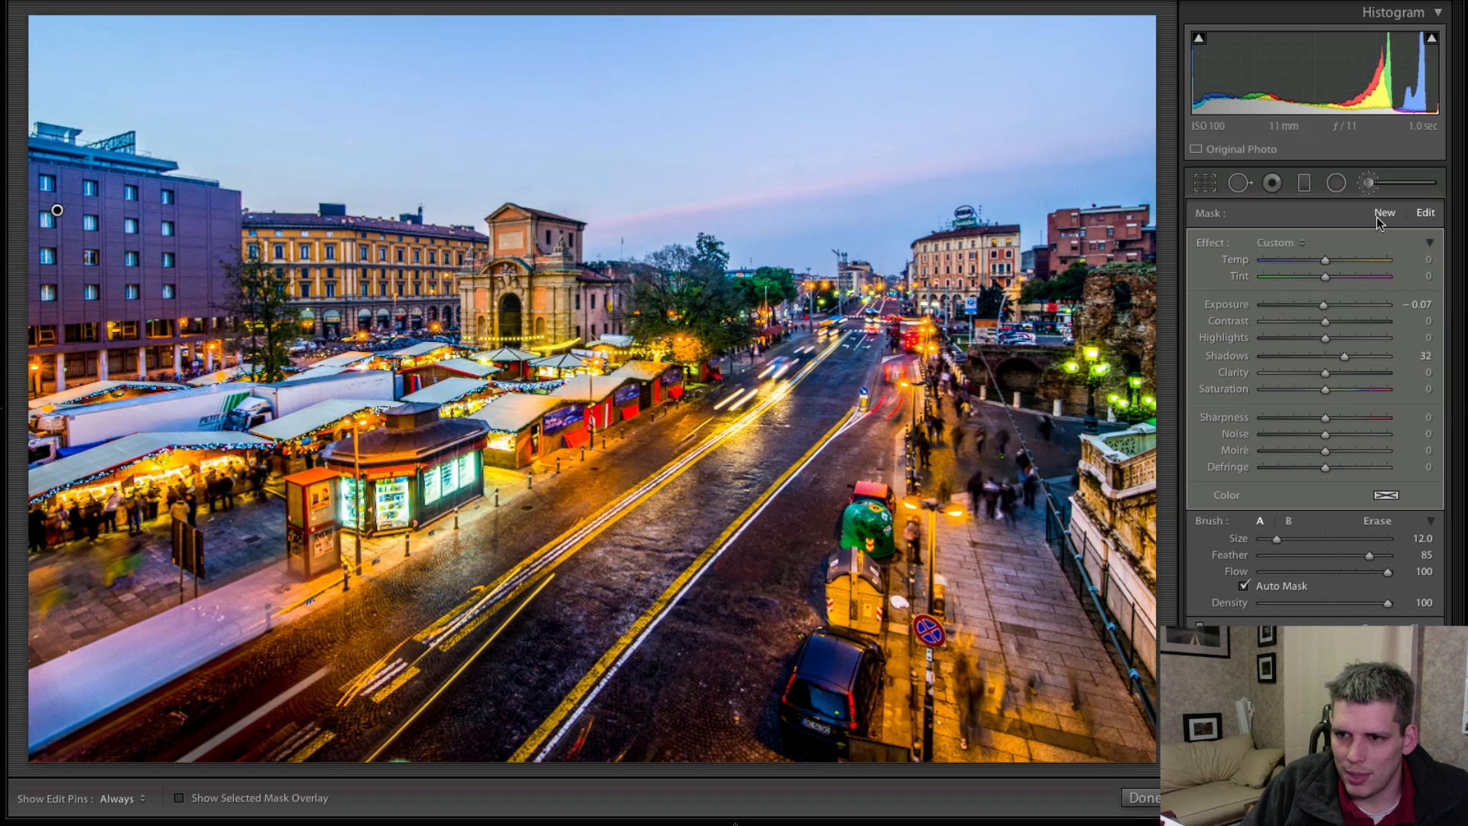
# Paint a new adjustment brush mask over the dark road, resetting Temp to 0 and setting Shadows to 31.
pyautogui.click(1383, 214)
pyautogui.moveTo(495, 707)
pyautogui.mouseDown()
pyautogui.moveTo(413, 742)
pyautogui.moveTo(638, 562)
pyautogui.mouseUp()
pyautogui.doubleClick(1236, 261)
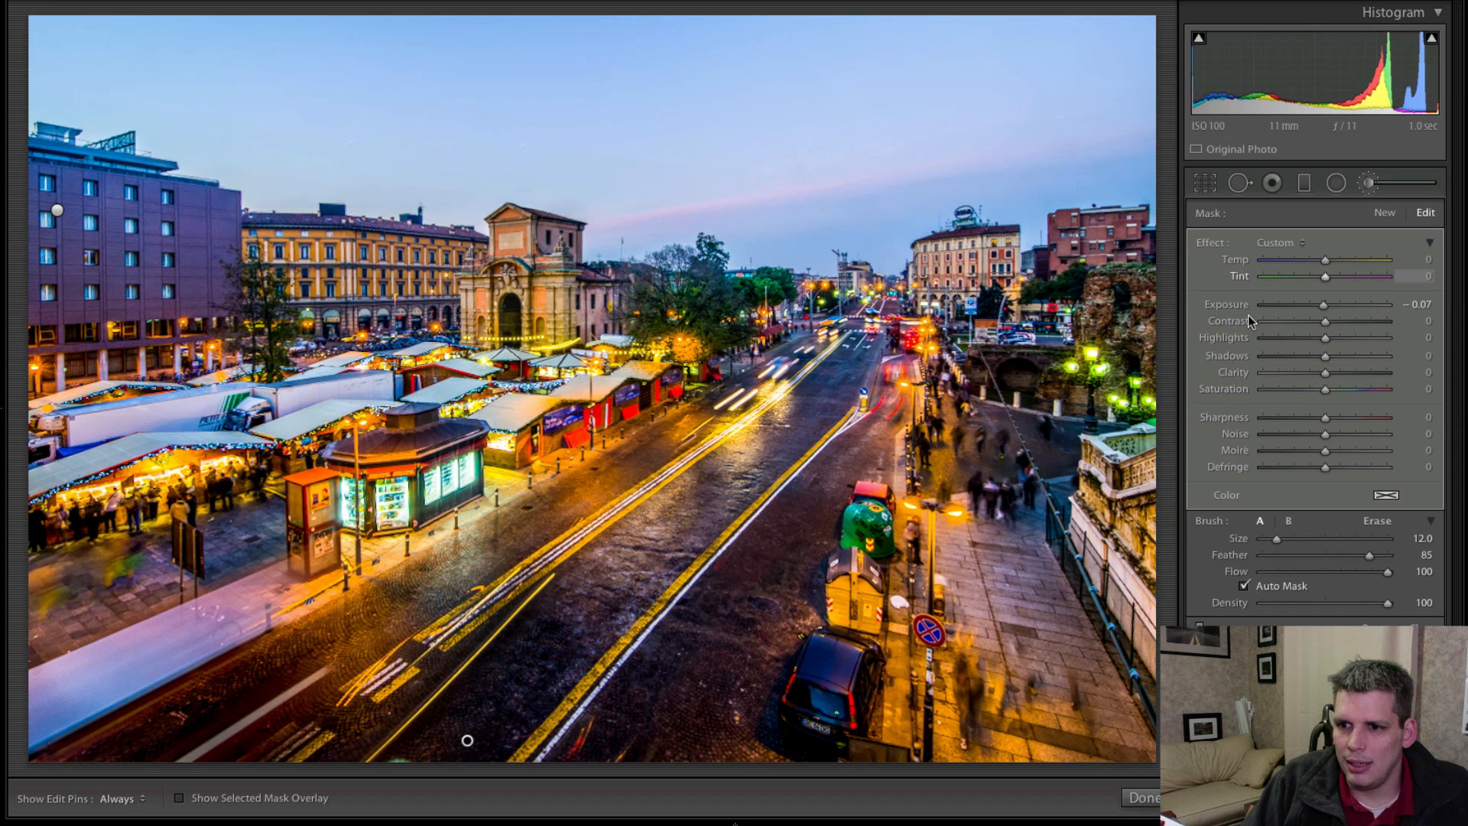
pyautogui.moveTo(1342, 357); pyautogui.dragTo(1343, 357)
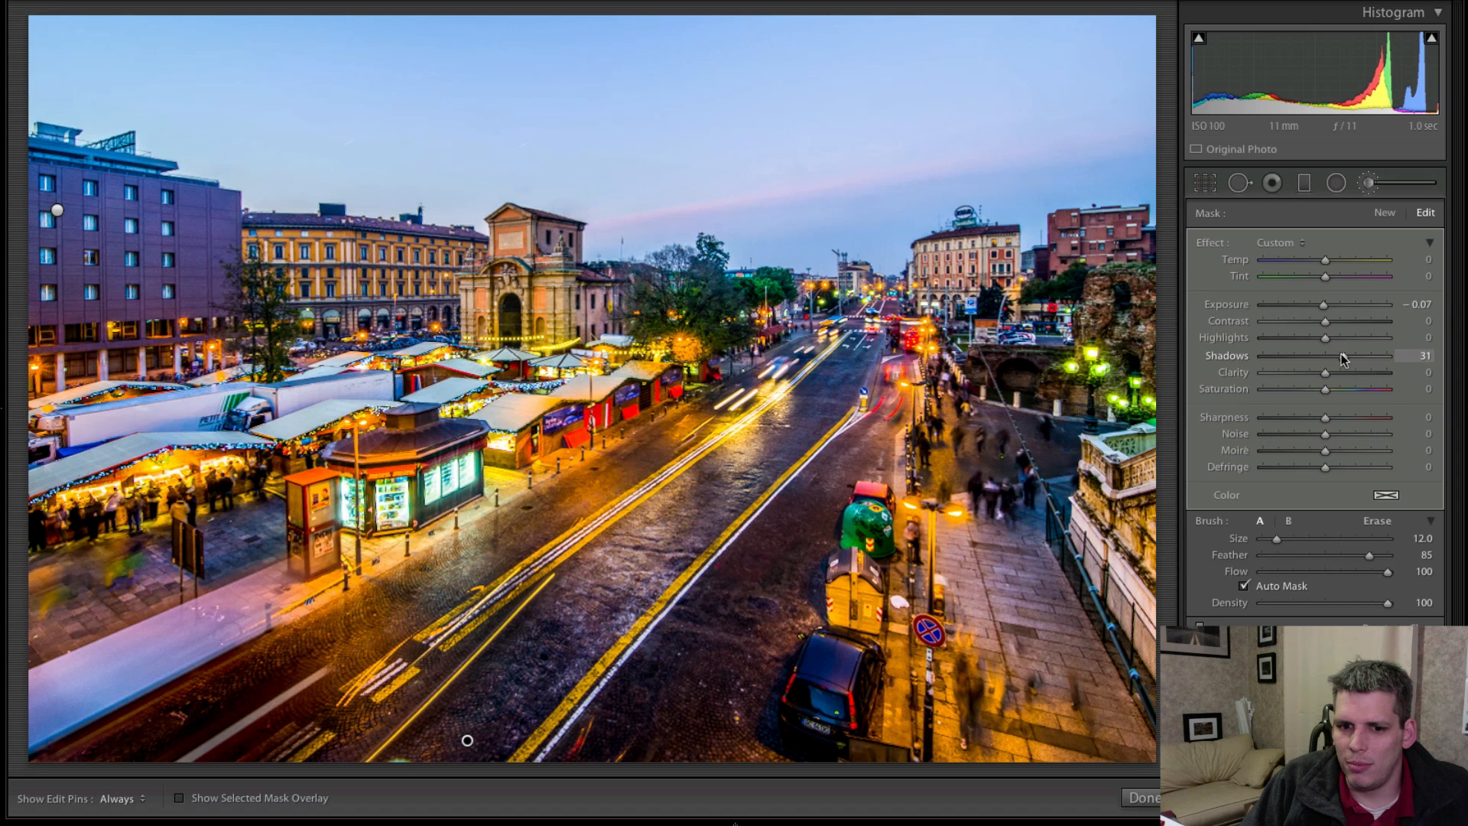
# Extend the road's brush mask over the paved walkway and the stone walls beside it, with the edit pins hidden.
pyautogui.press('h')
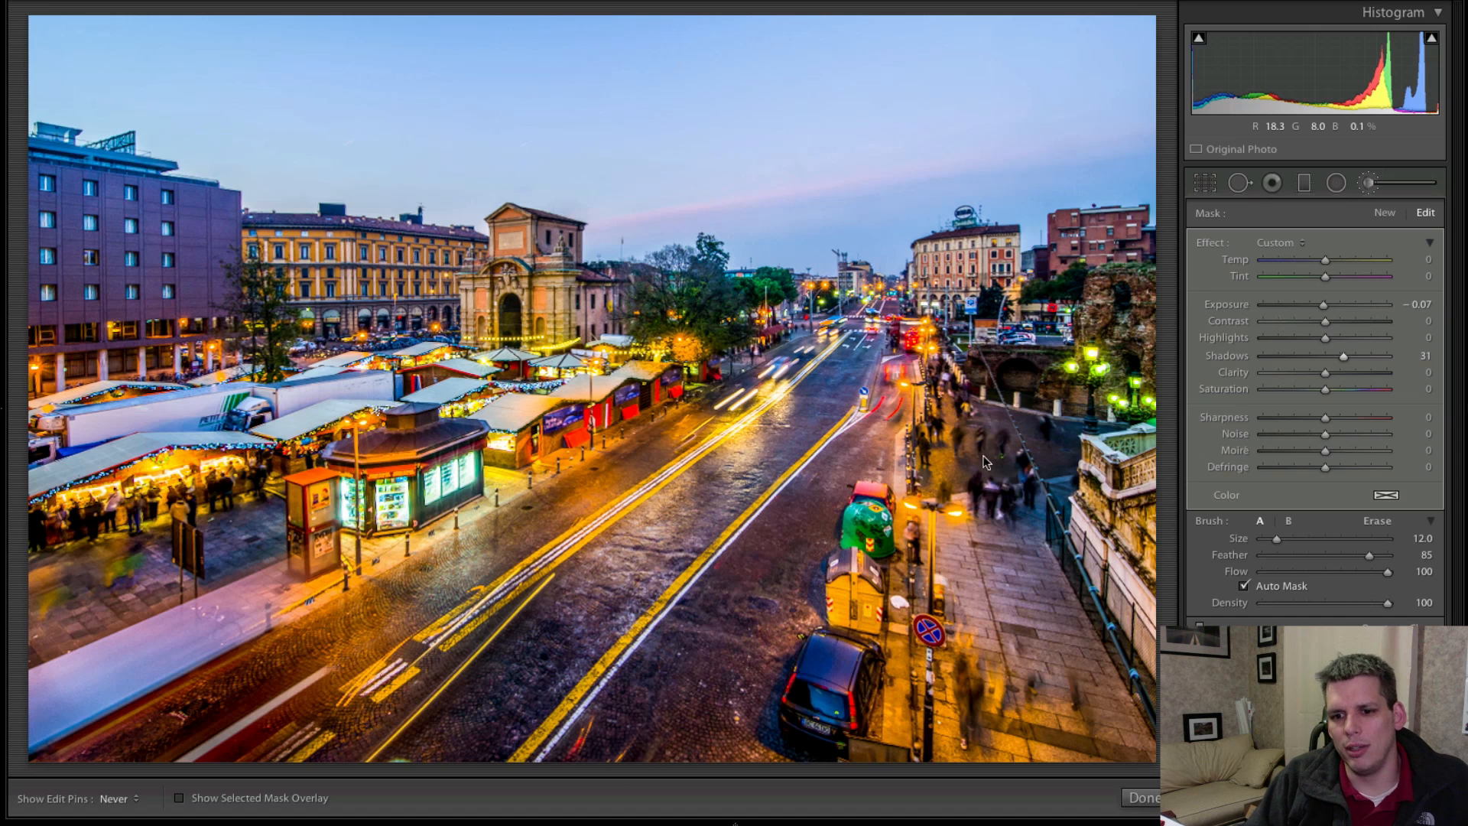
pyautogui.moveTo(1050, 473)
pyautogui.mouseDown()
pyautogui.moveTo(986, 634)
pyautogui.moveTo(1090, 737)
pyautogui.moveTo(1106, 719)
pyautogui.mouseUp()
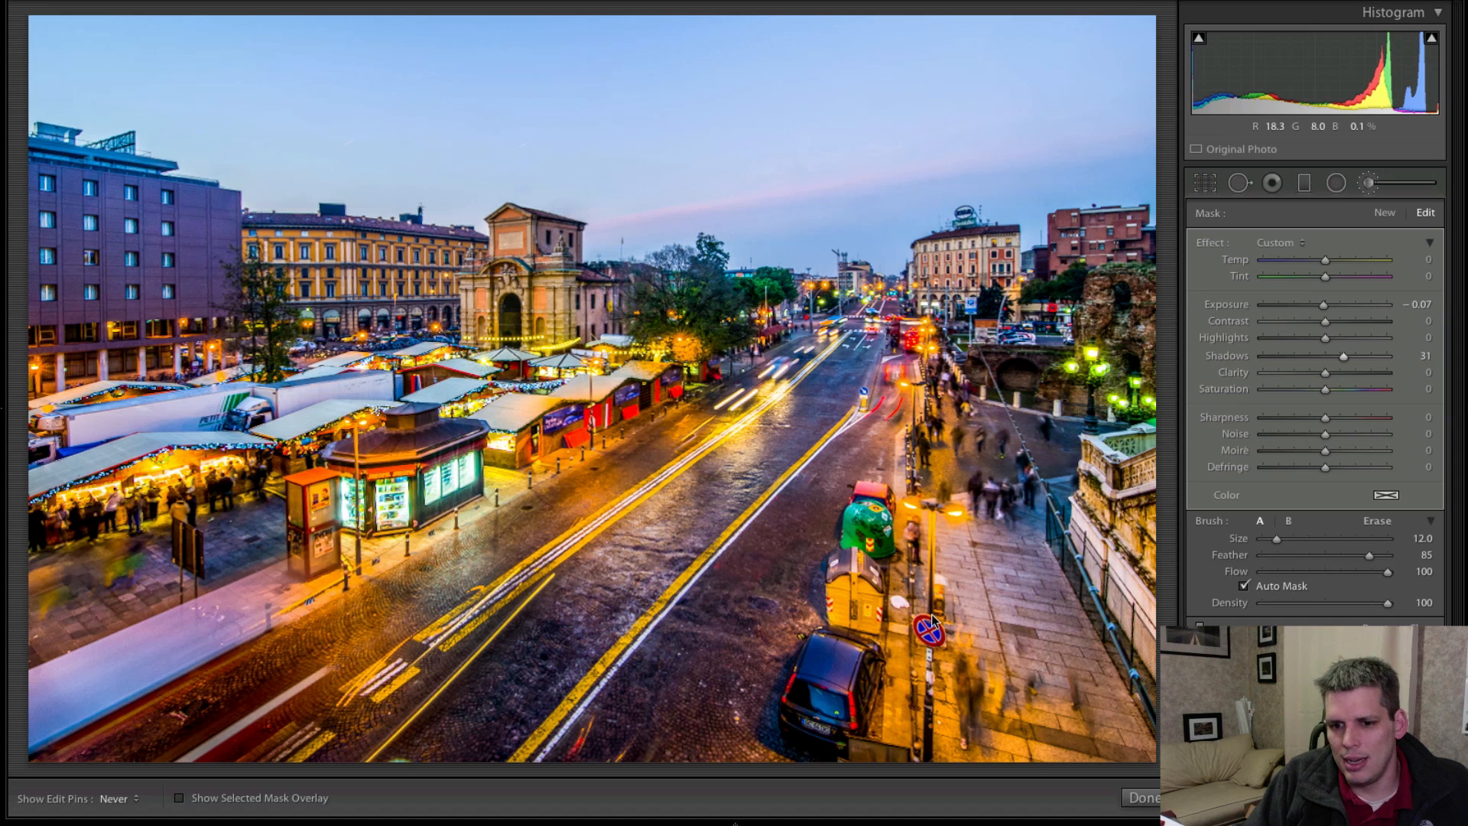
pyautogui.press('h')
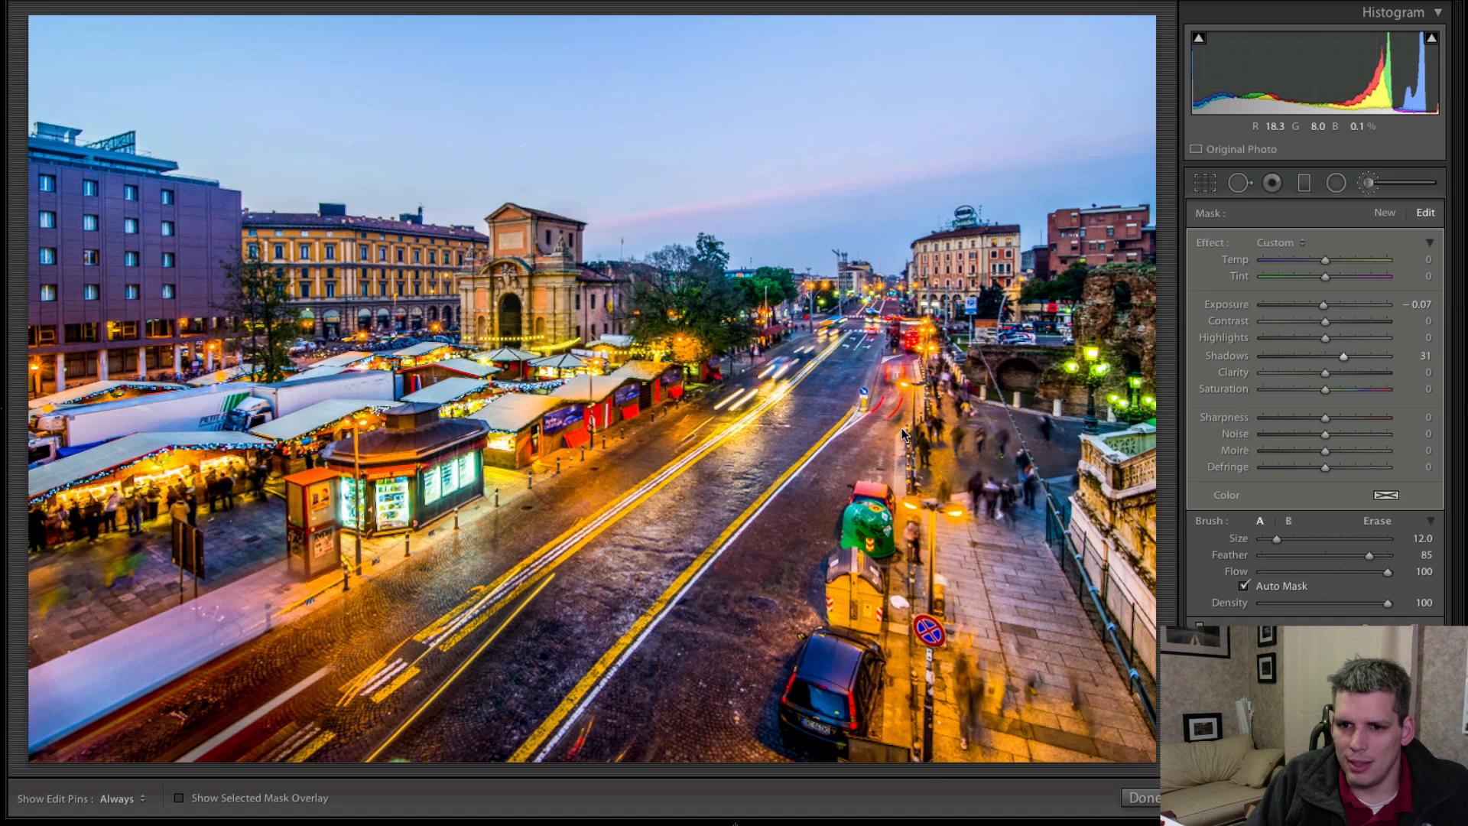
pyautogui.press('h')
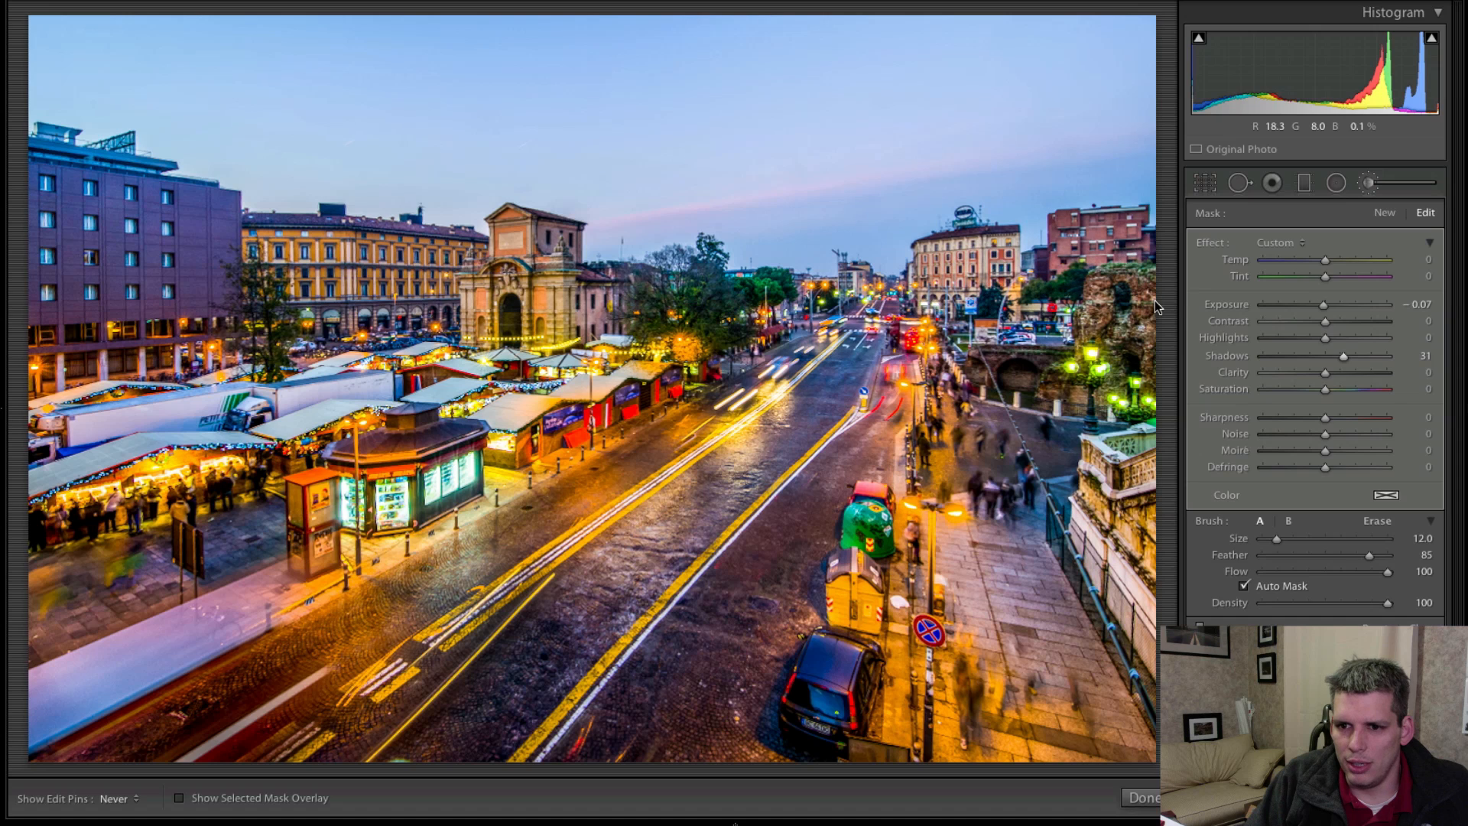
# Show the edit pins again and compare the edited photo with its original version.
pyautogui.press('h')
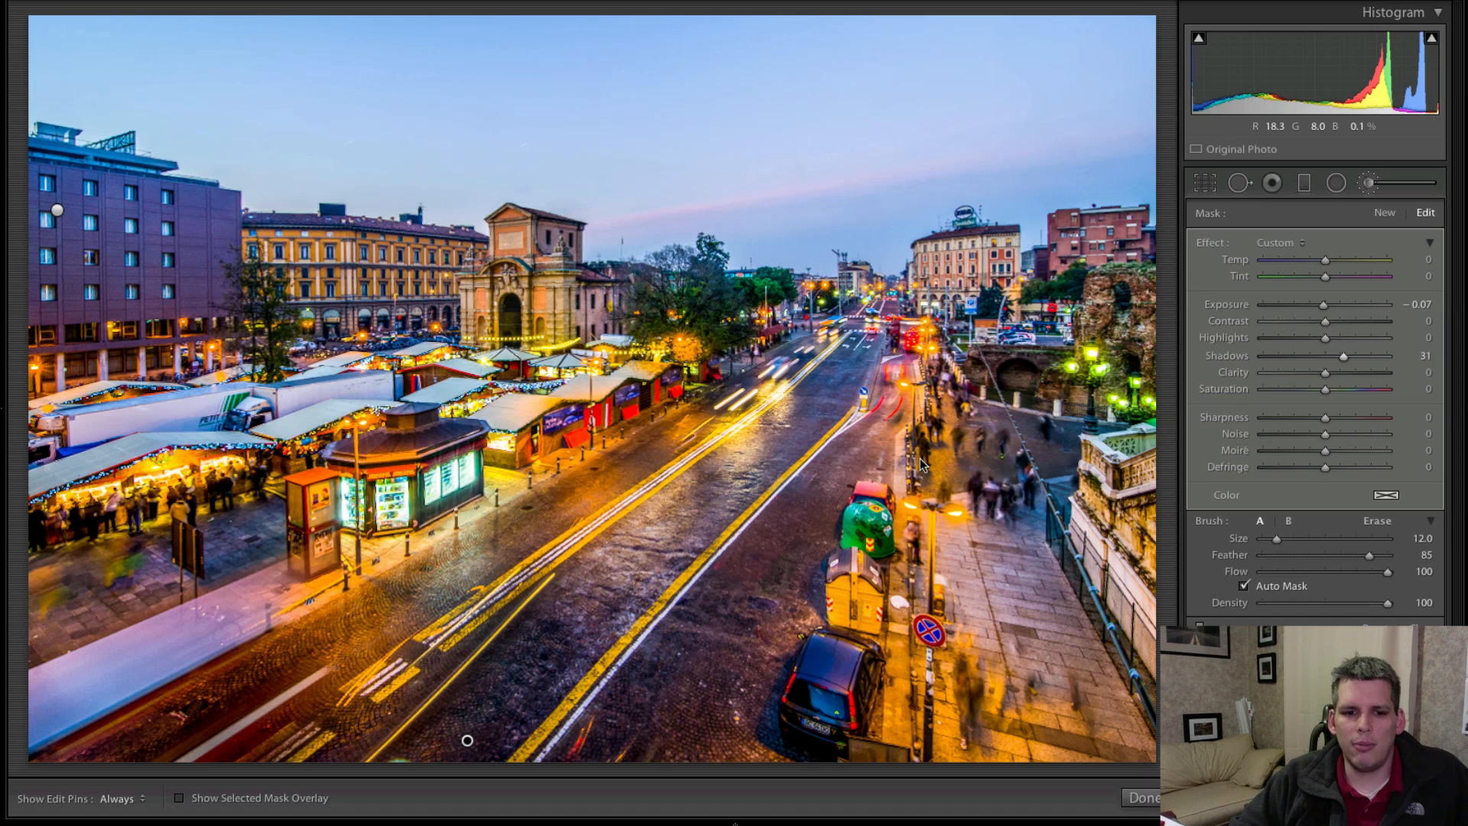
pyautogui.press('\\')
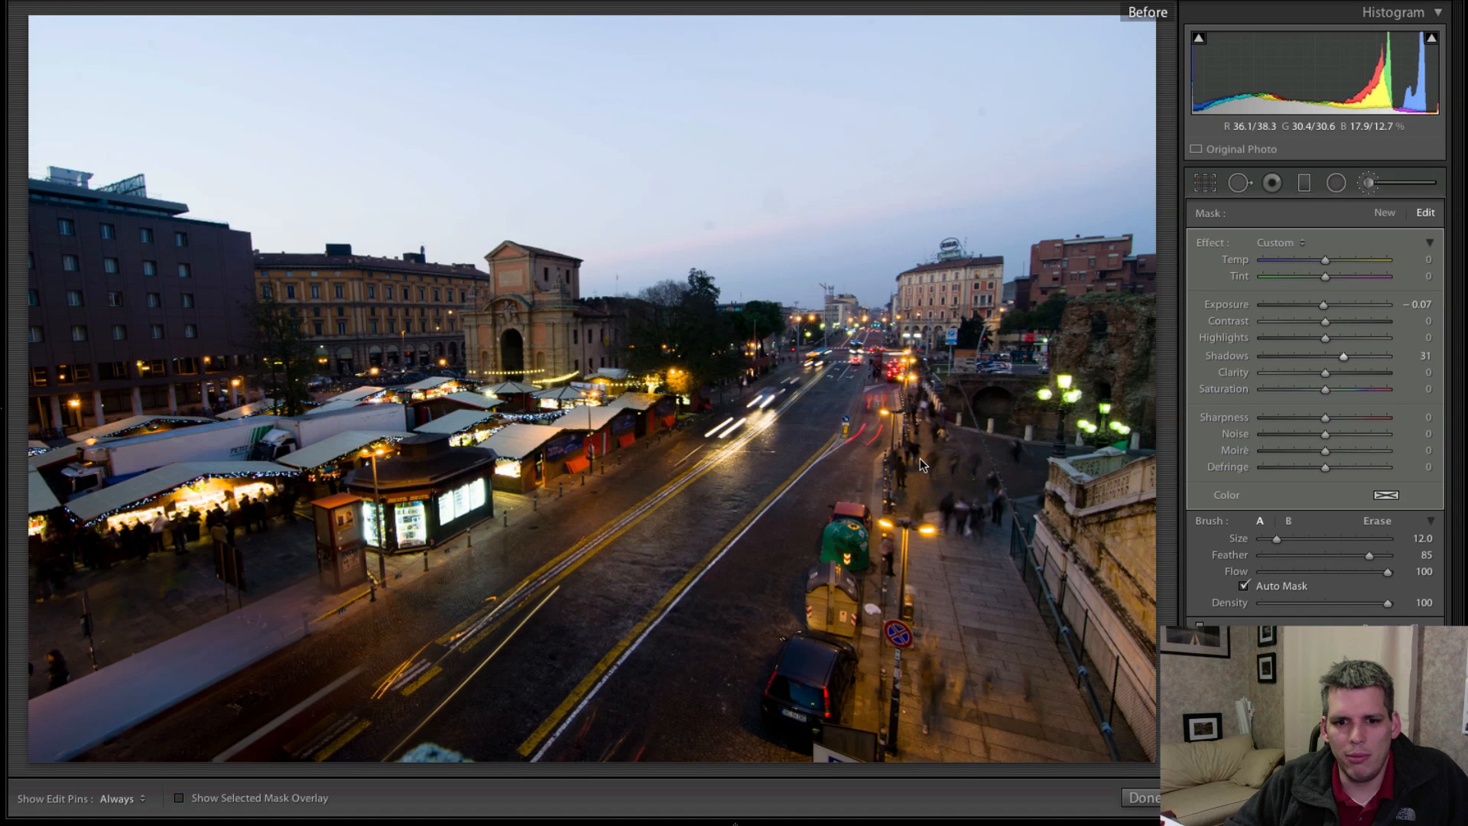
pyautogui.press('\\')
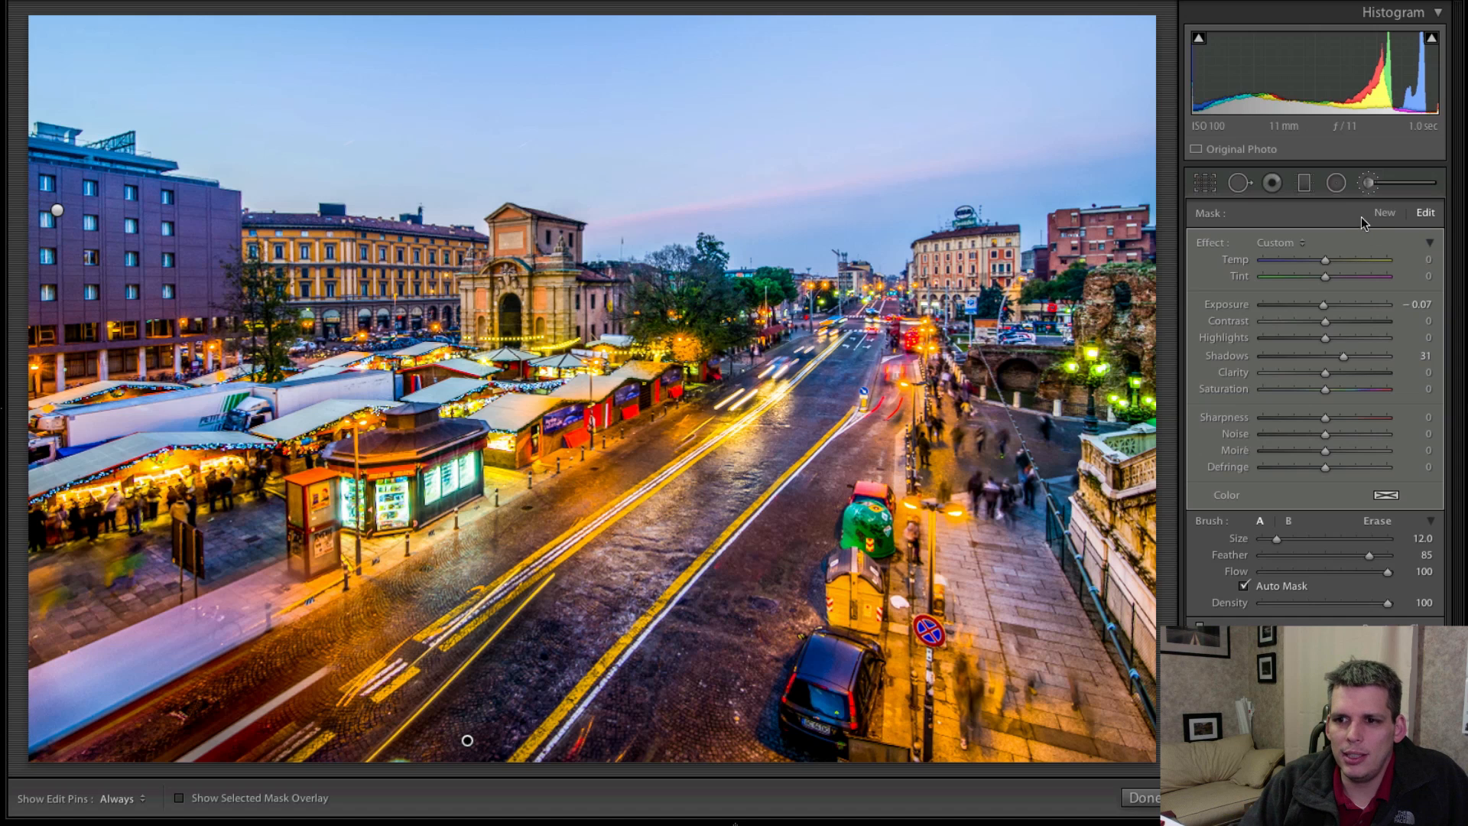
# Try a large radial filter around the street scene with Temp -66 and Tint 63, then delete it.
pyautogui.click(1336, 183)
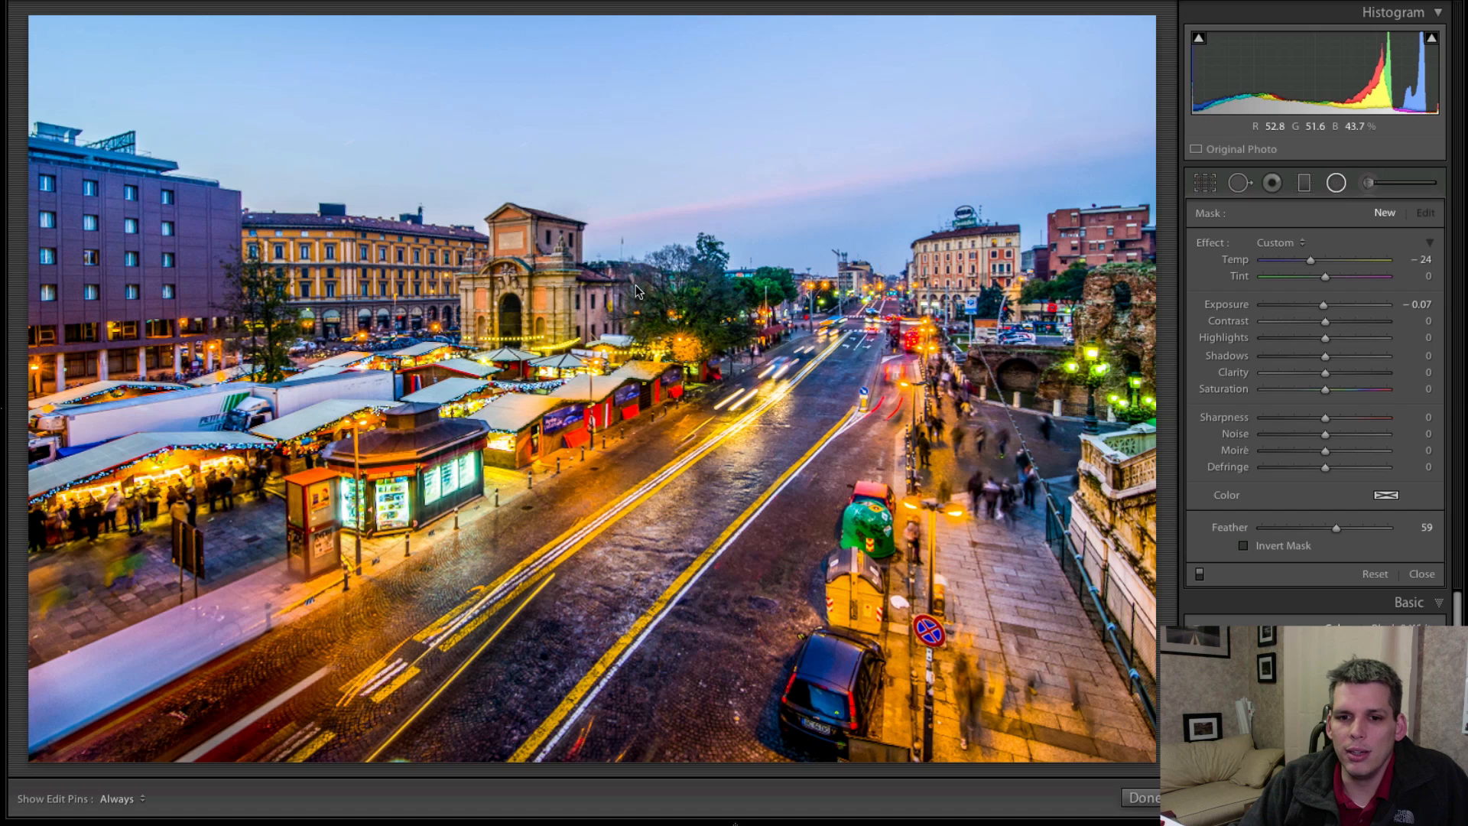
pyautogui.moveTo(512, 212); pyautogui.dragTo(1035, 578)
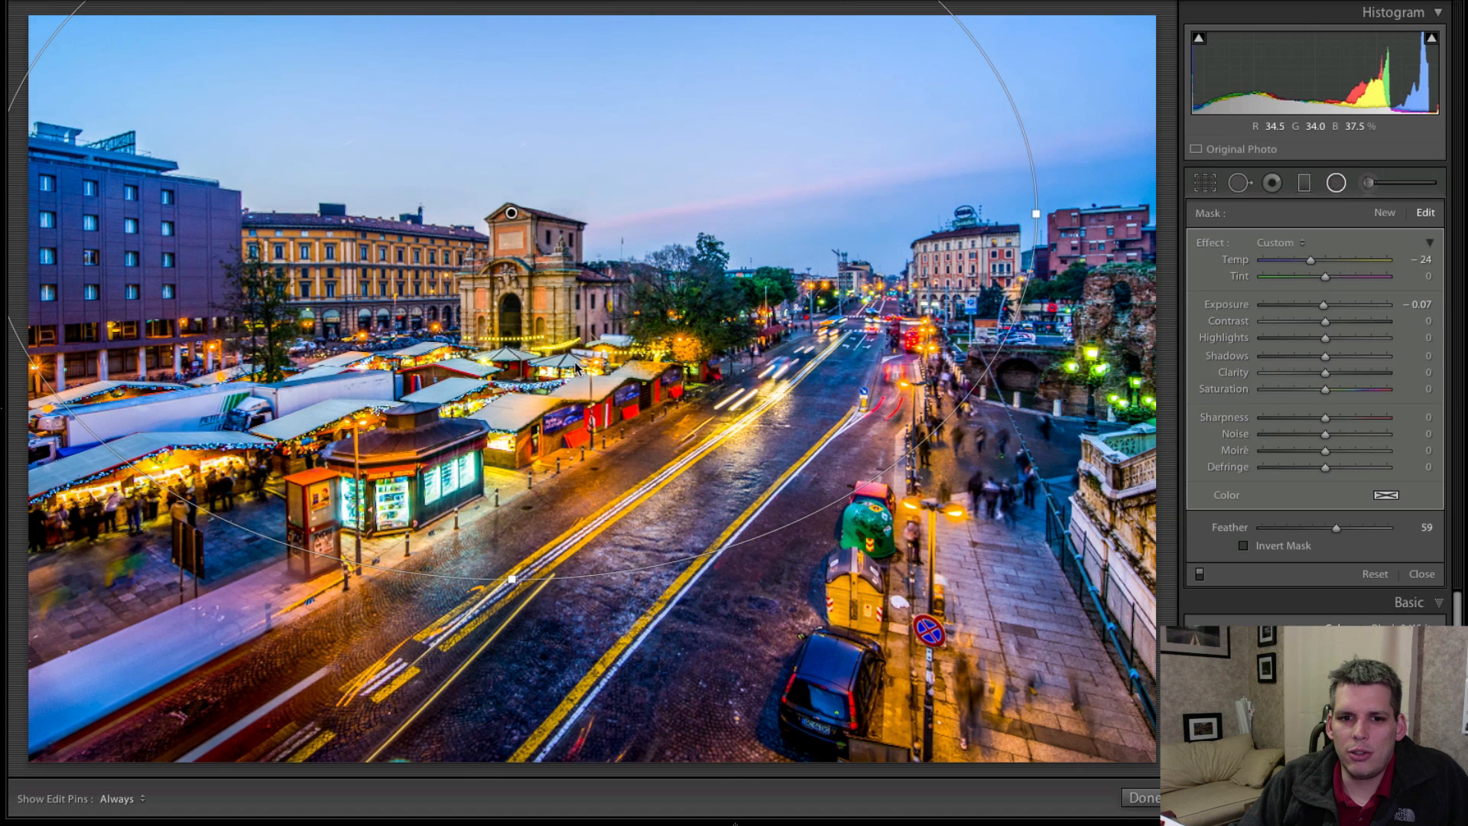
pyautogui.moveTo(577, 369); pyautogui.dragTo(665, 570)
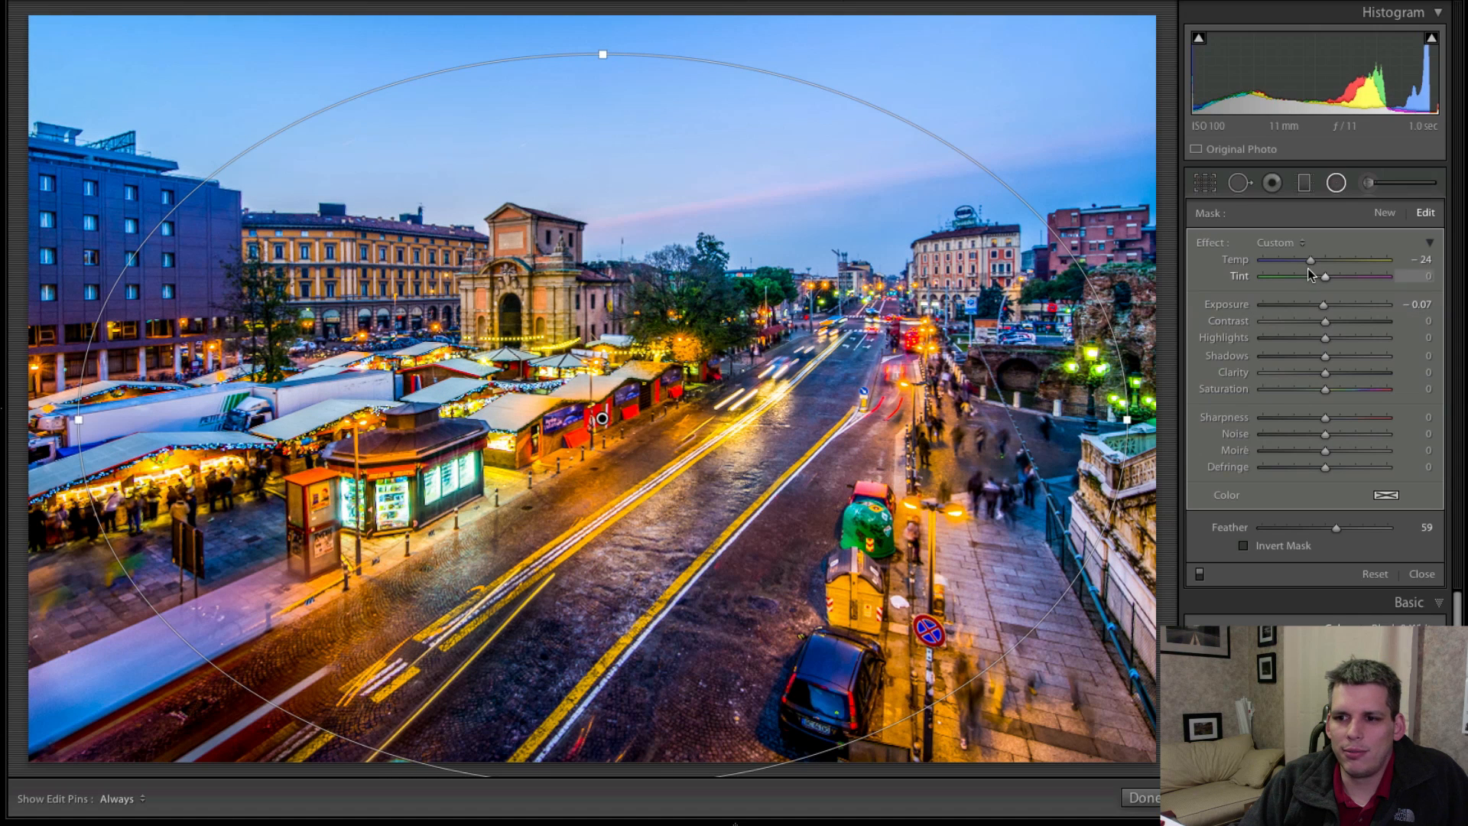
pyautogui.moveTo(1310, 260); pyautogui.dragTo(1368, 277)
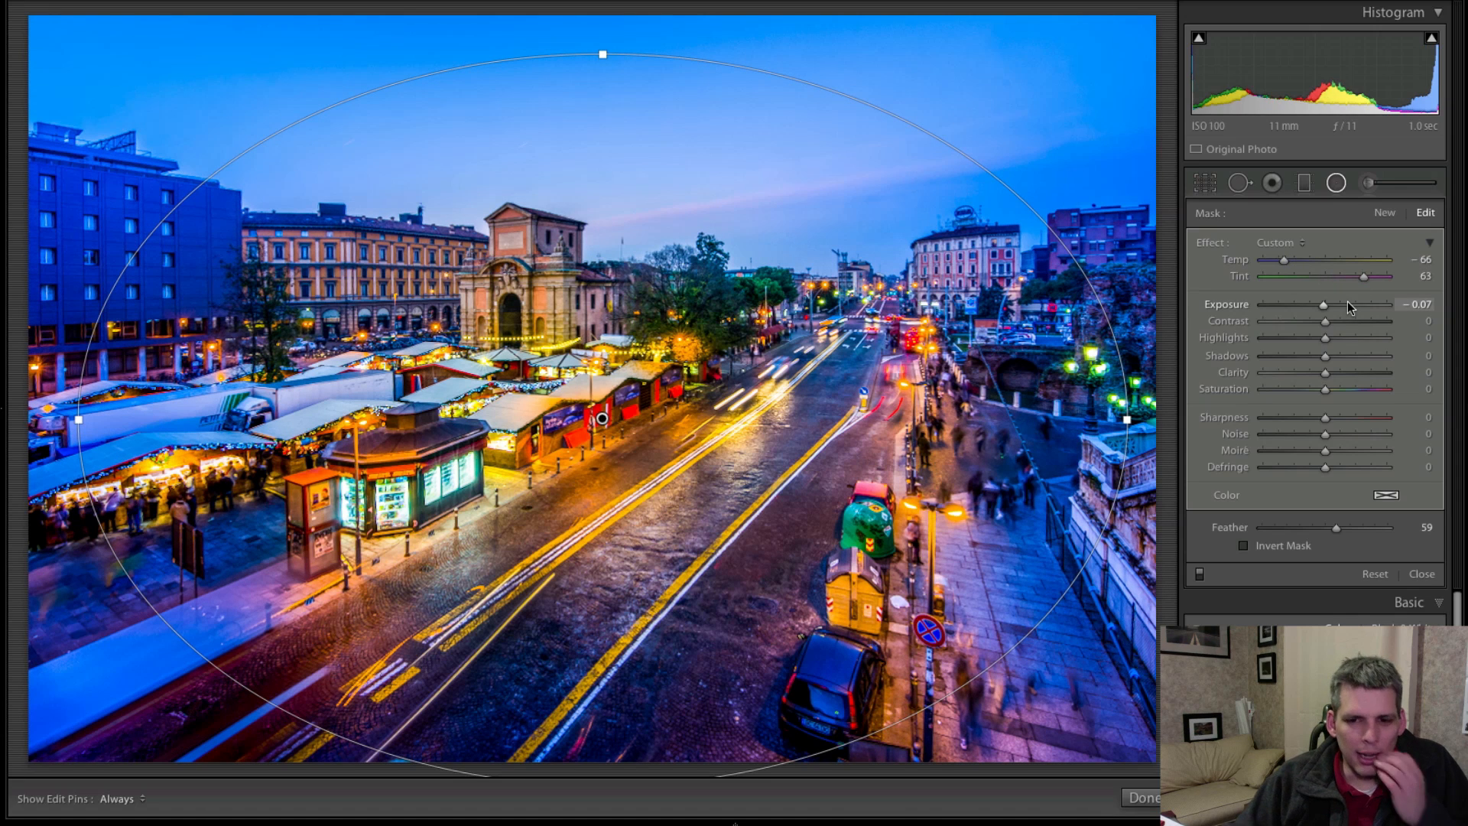
pyautogui.press('Delete')
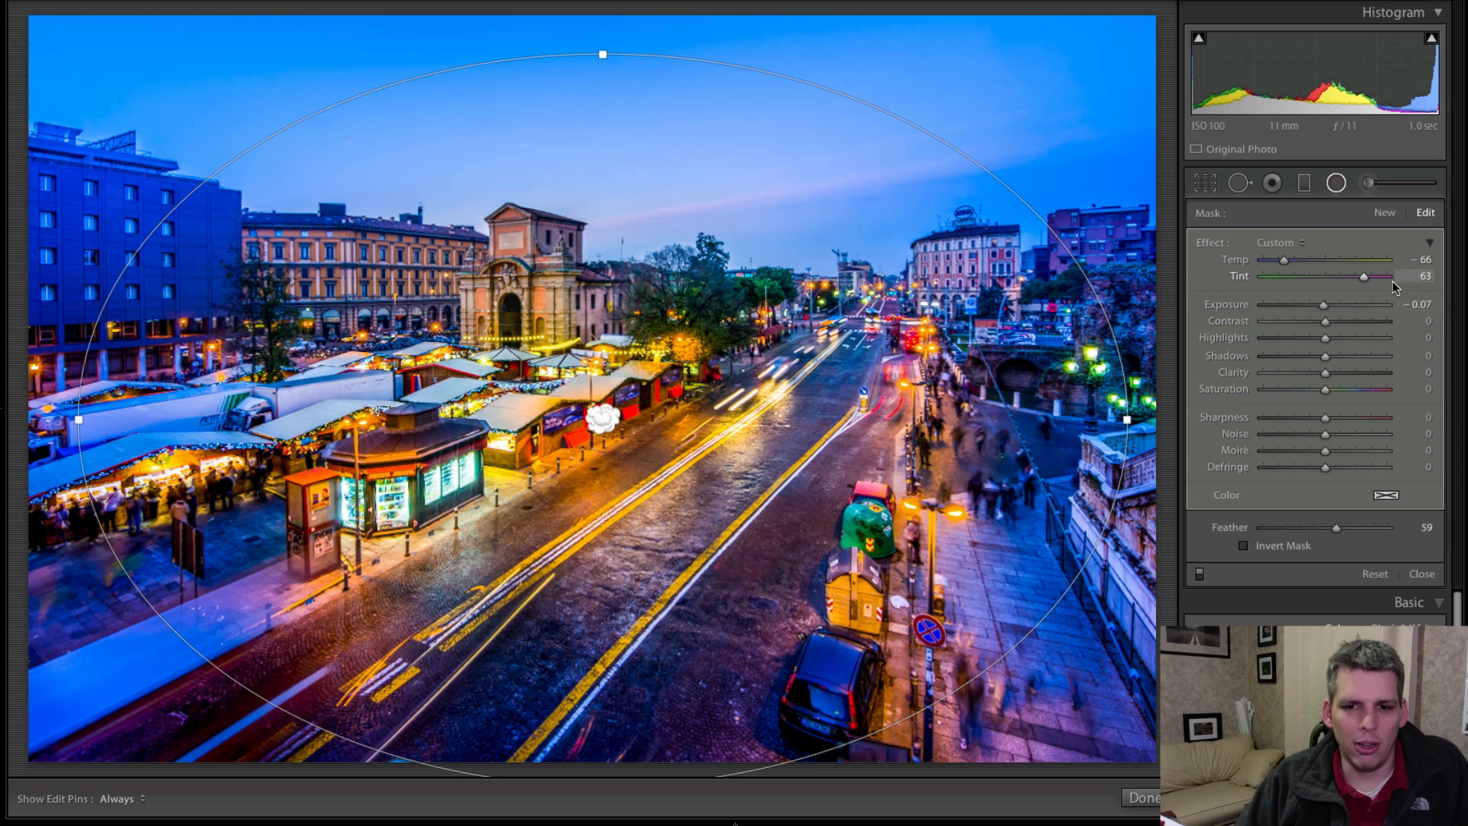
pyautogui.moveTo(1205, 64)
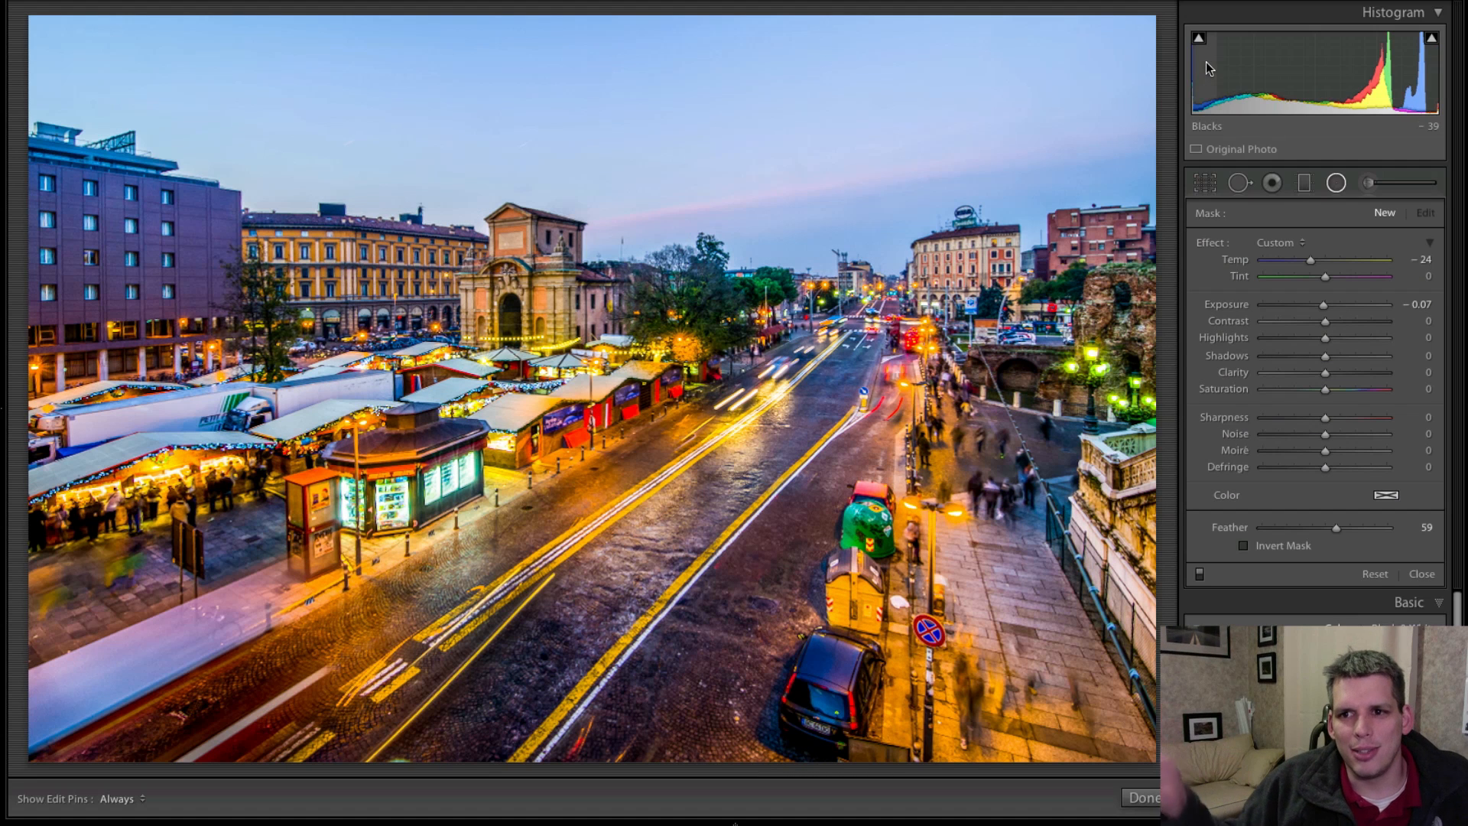